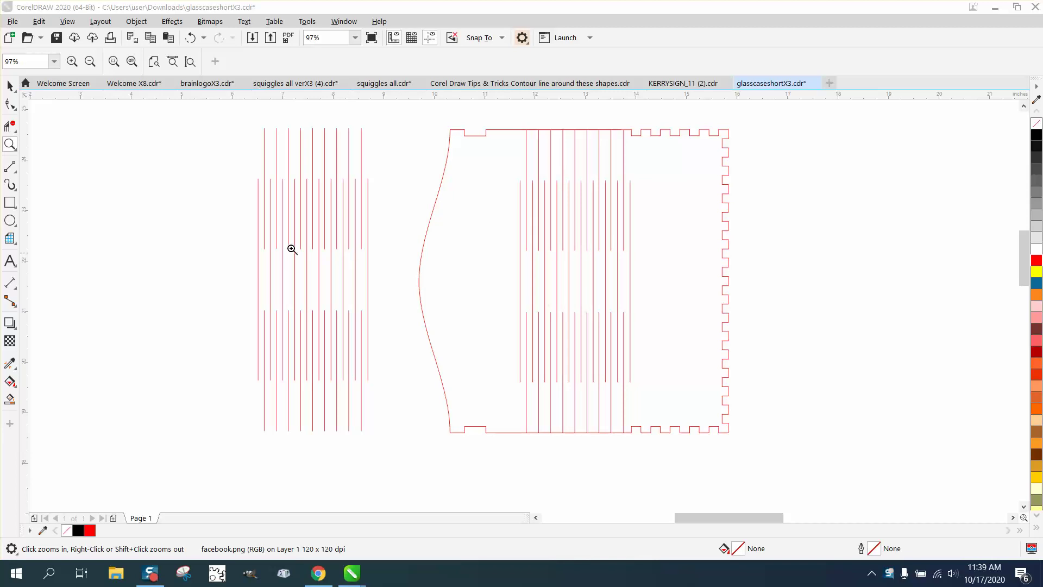
Examine the loose hinge-line group, the short case panel and the set of parts labelled tall
left_click(9, 86)
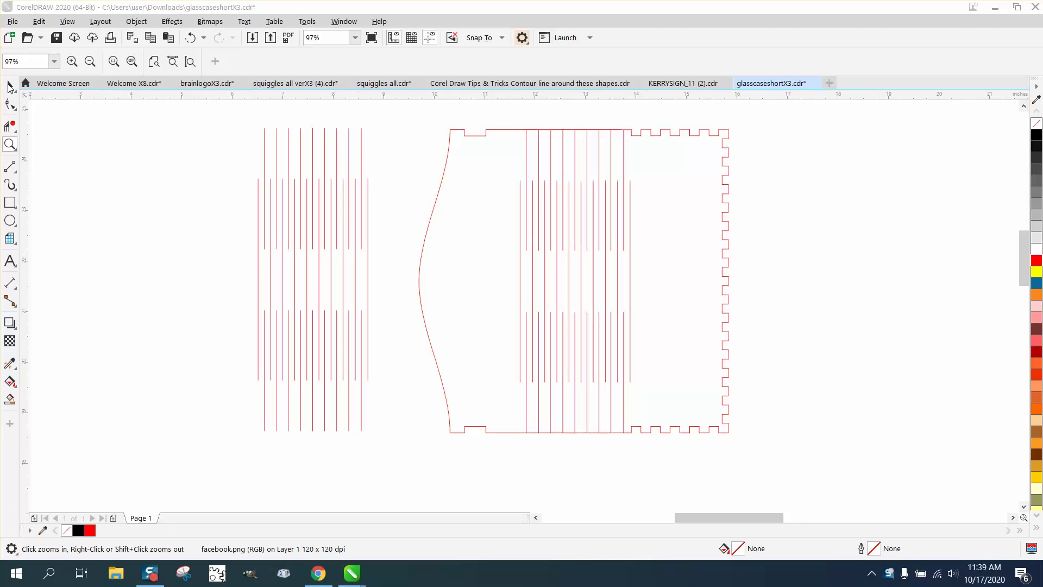
left_click(361, 182)
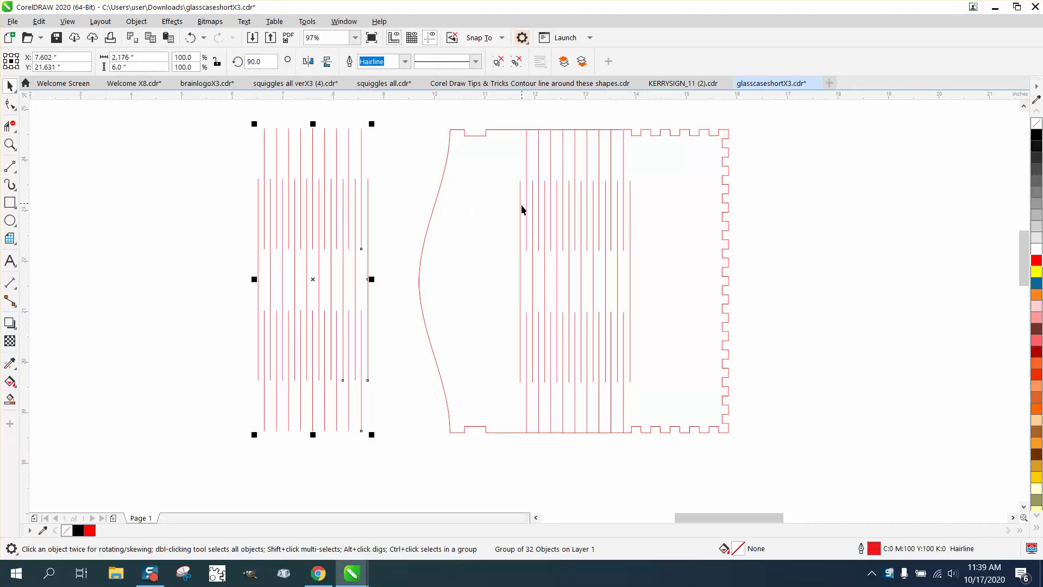
scroll(565, 239, "down", 2)
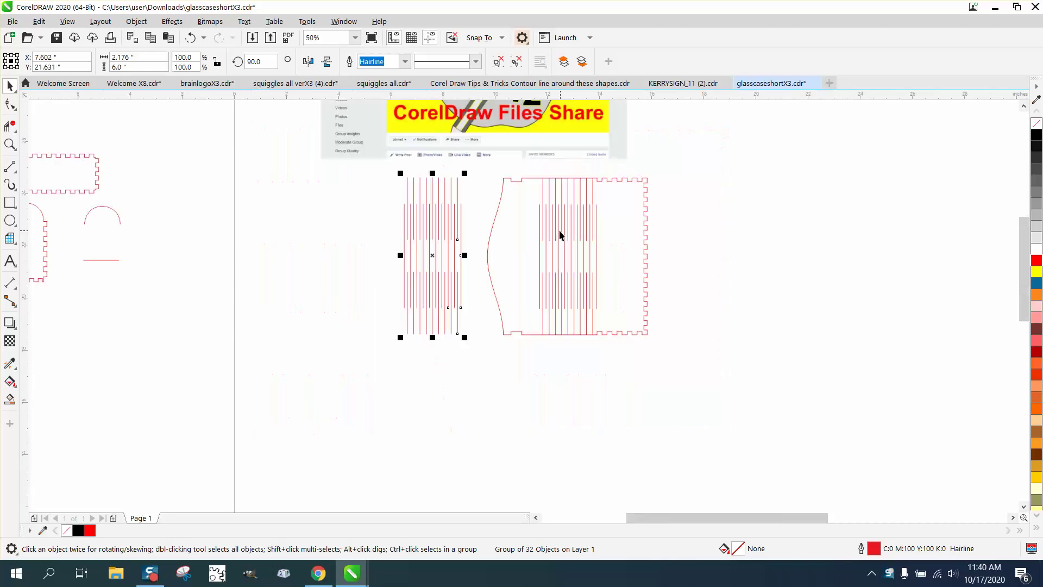
scroll(562, 235, "down", 1)
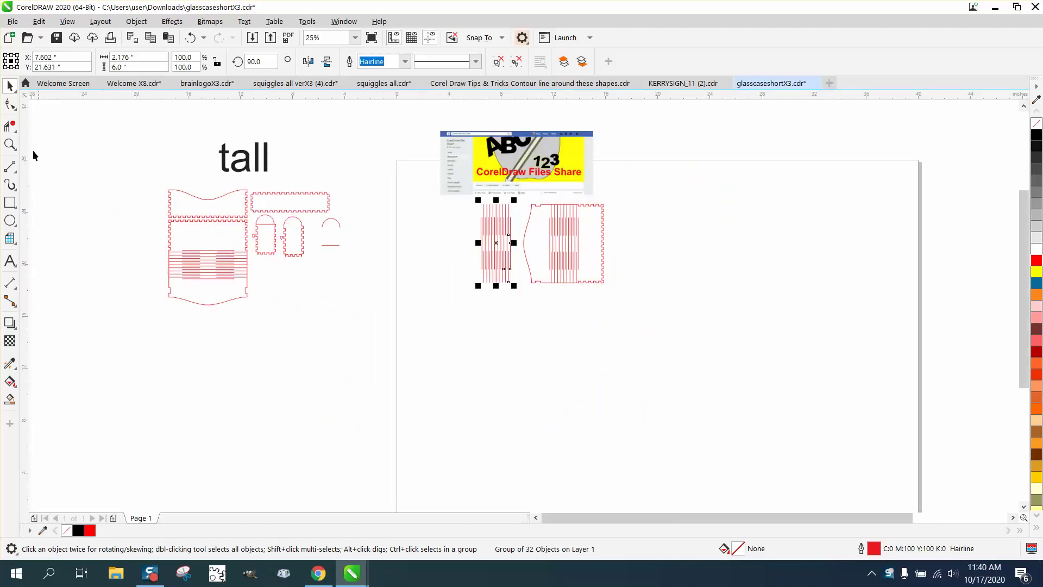
left_click(10, 144)
left_click_drag(441, 153, 599, 211)
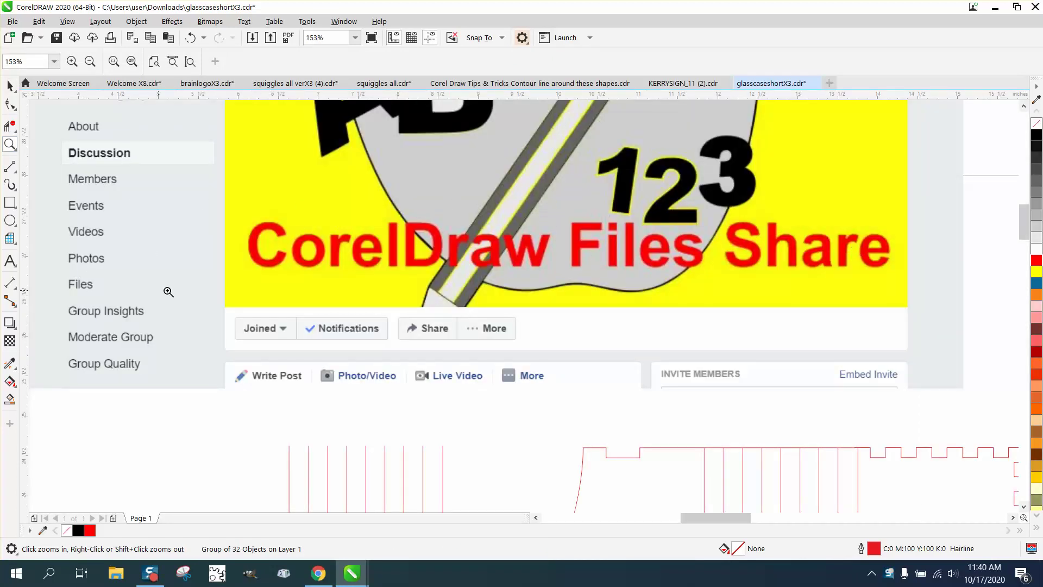
right_click(199, 271)
right_click(201, 269)
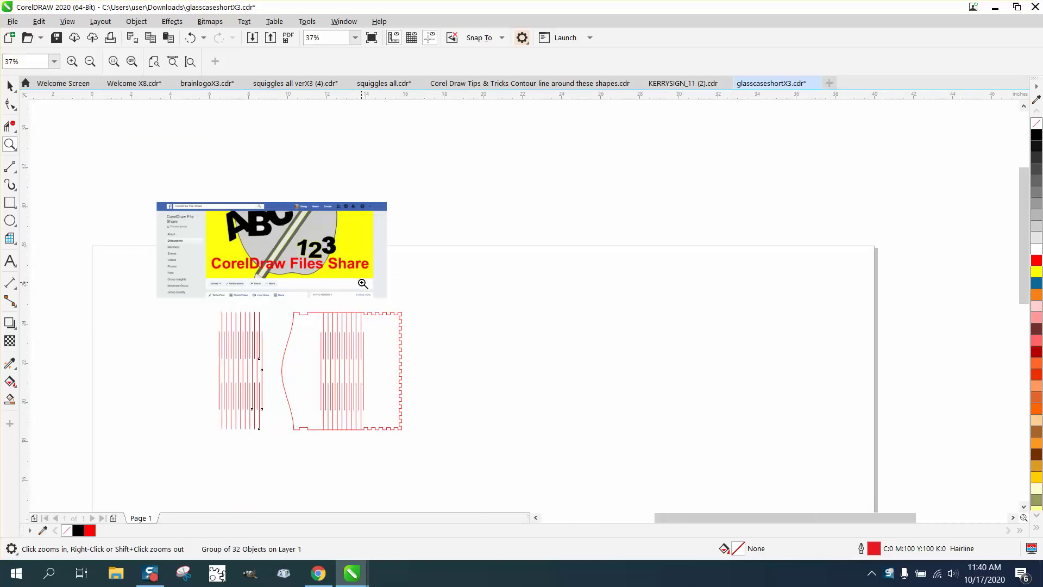
right_click(263, 280)
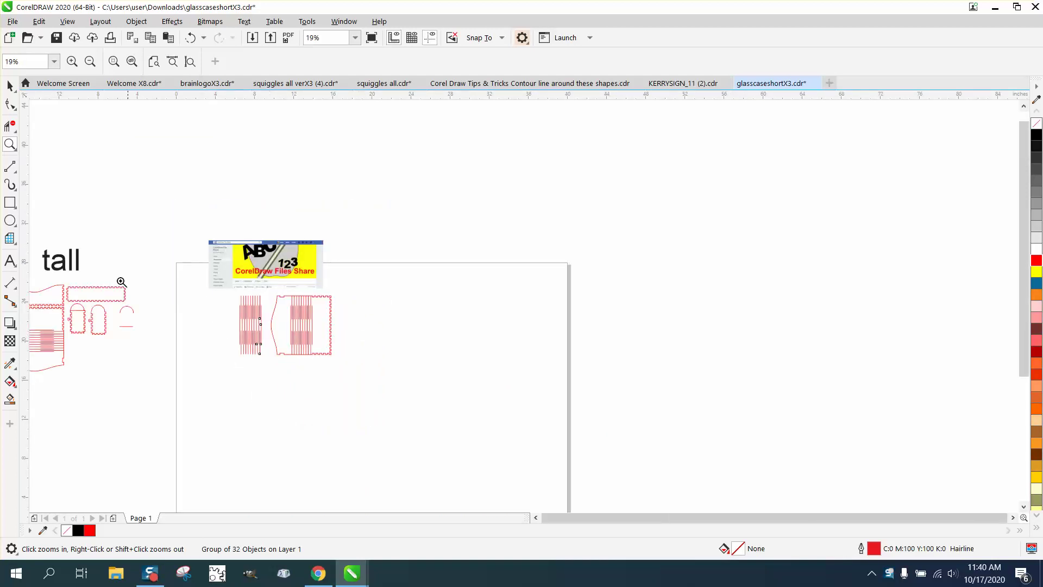
right_click(201, 280)
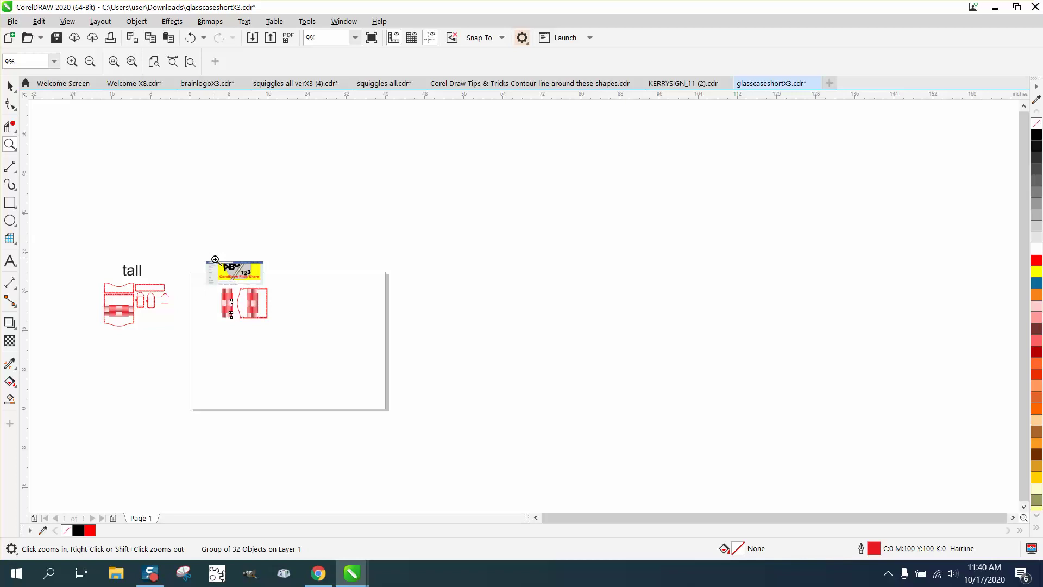
left_click_drag(89, 262, 236, 329)
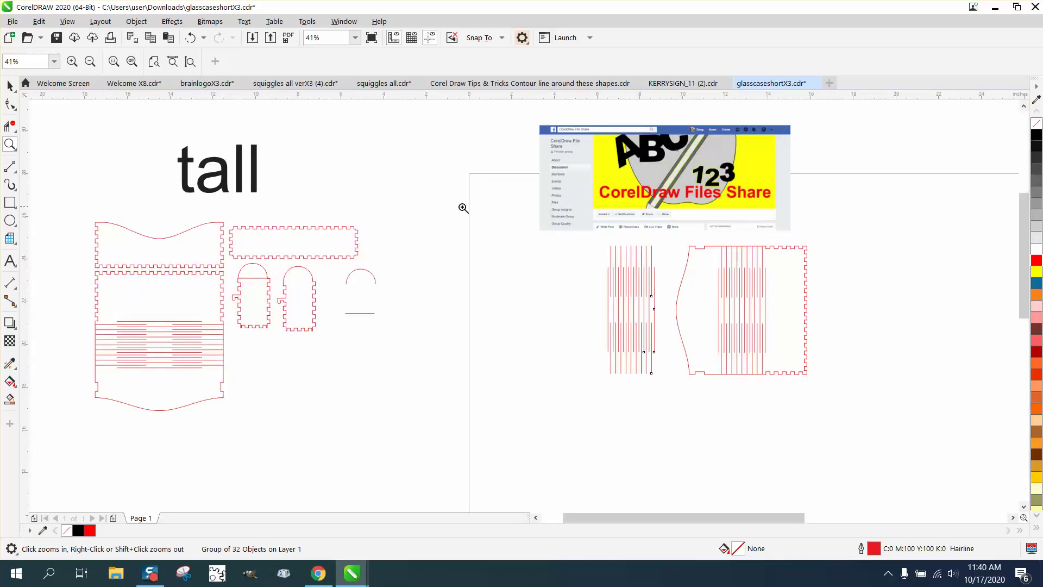
Move the CorelDraw Files Share image up and left, centred at about X -0.56, Y 28.67 inches
left_click(10, 85)
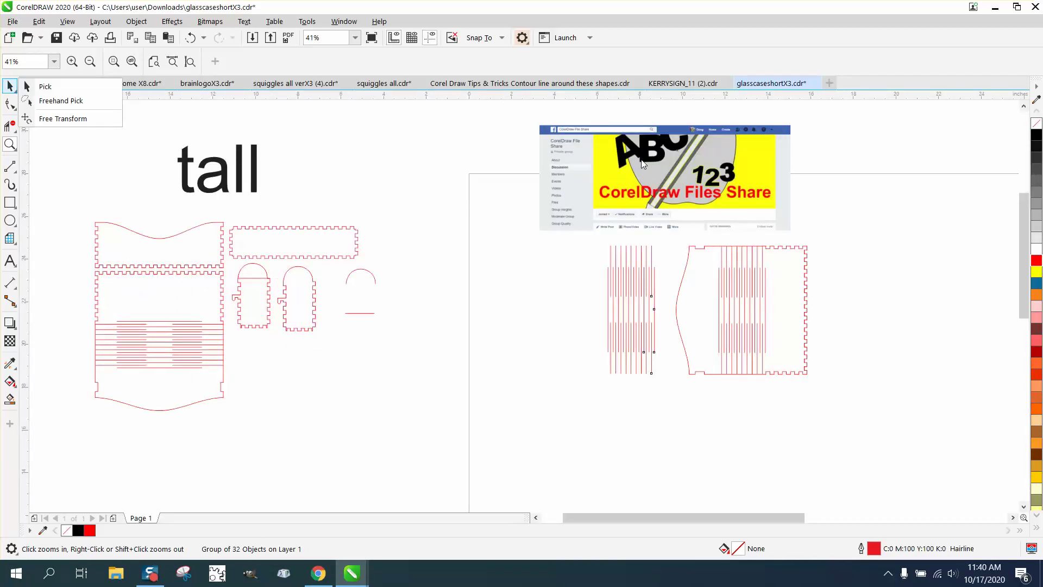
left_click(10, 86)
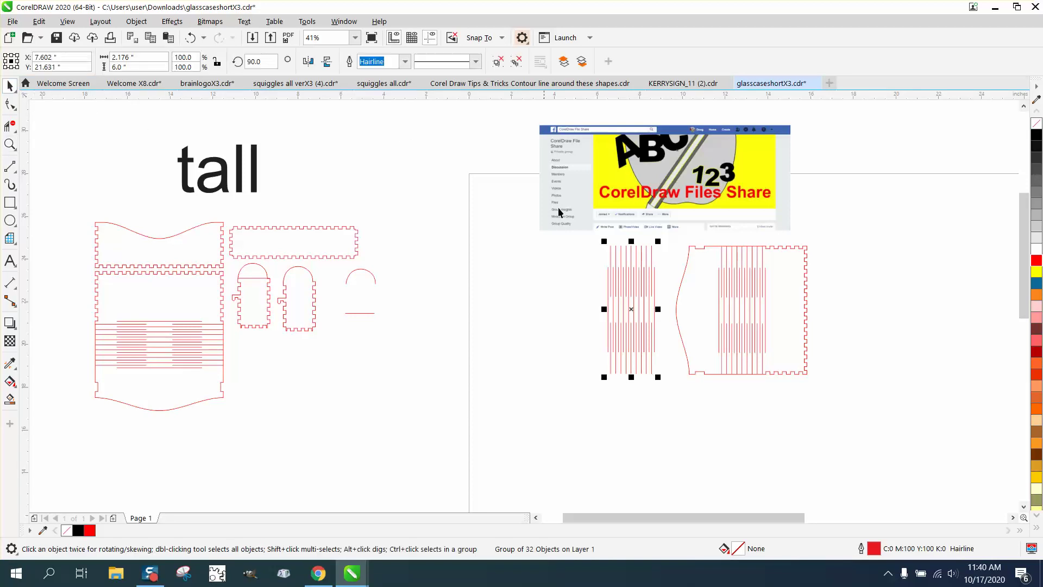
left_click_drag(560, 212, 431, 181)
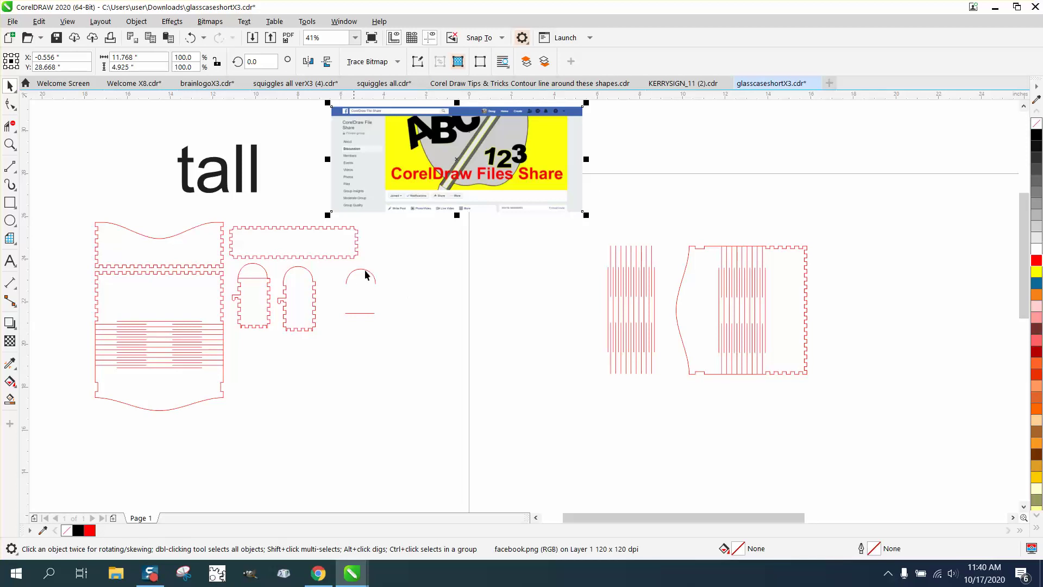
Try stretching the loose hinge-line group horizontally to about 8.15 inches wide, and undo the stretch
left_click(607, 303)
left_click_drag(602, 307, 471, 327)
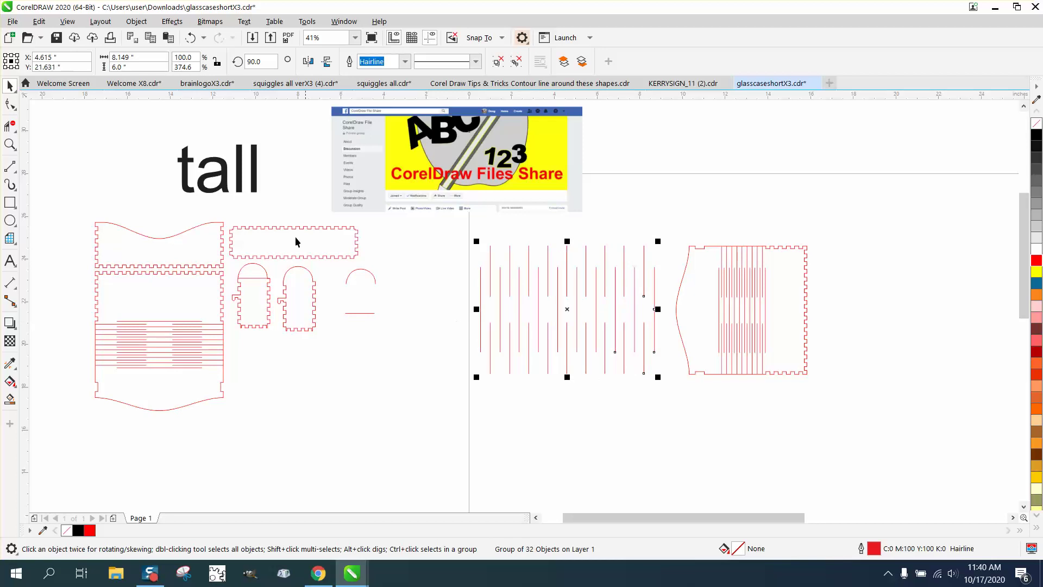
left_click(190, 41)
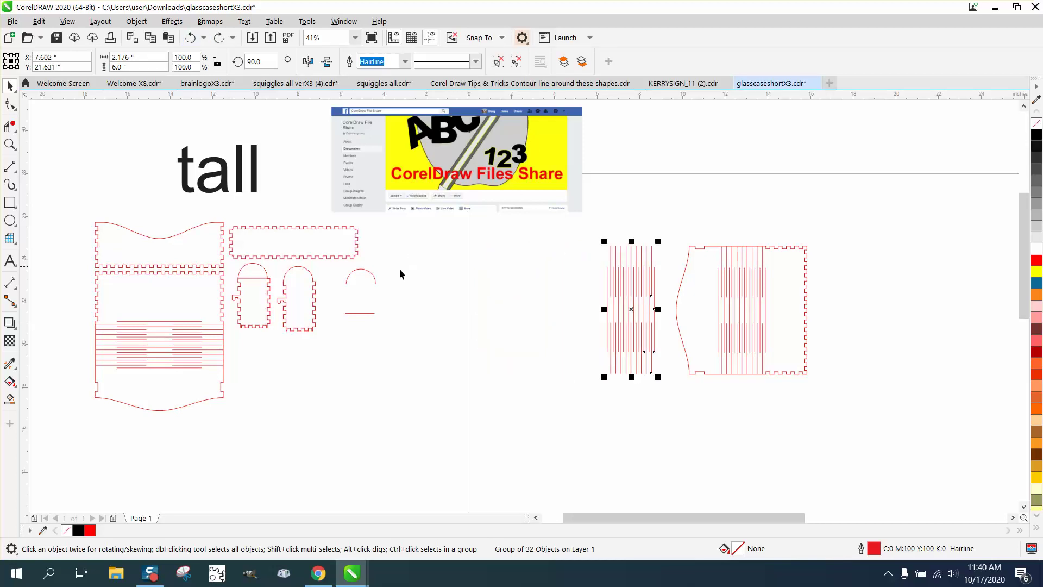
Smart-fill the first end panel's arched top, move the new shape 7 inches right, and give it a red outline without fill
left_click(13, 146)
left_click_drag(228, 256, 461, 366)
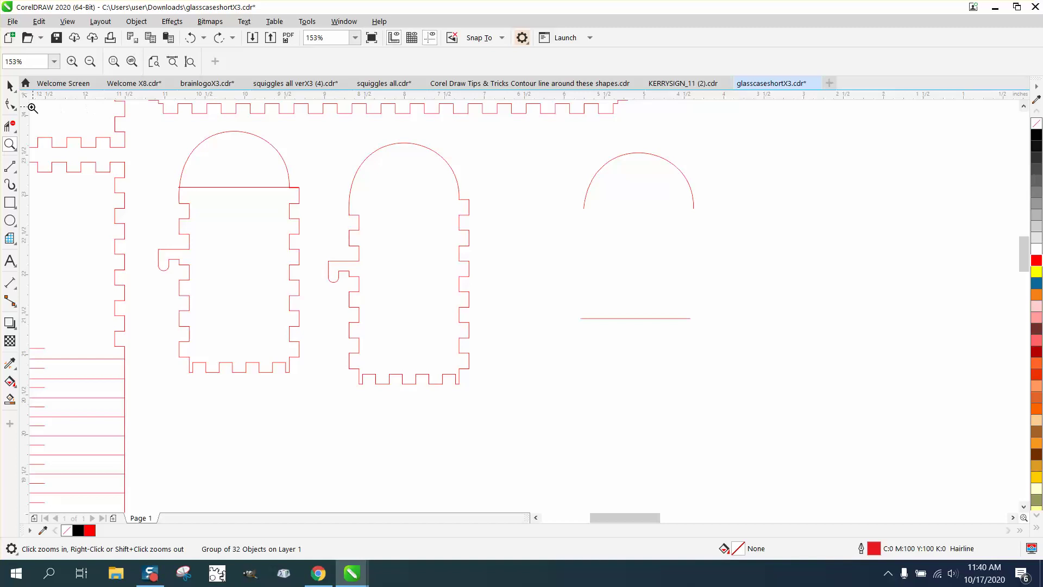
left_click(10, 399)
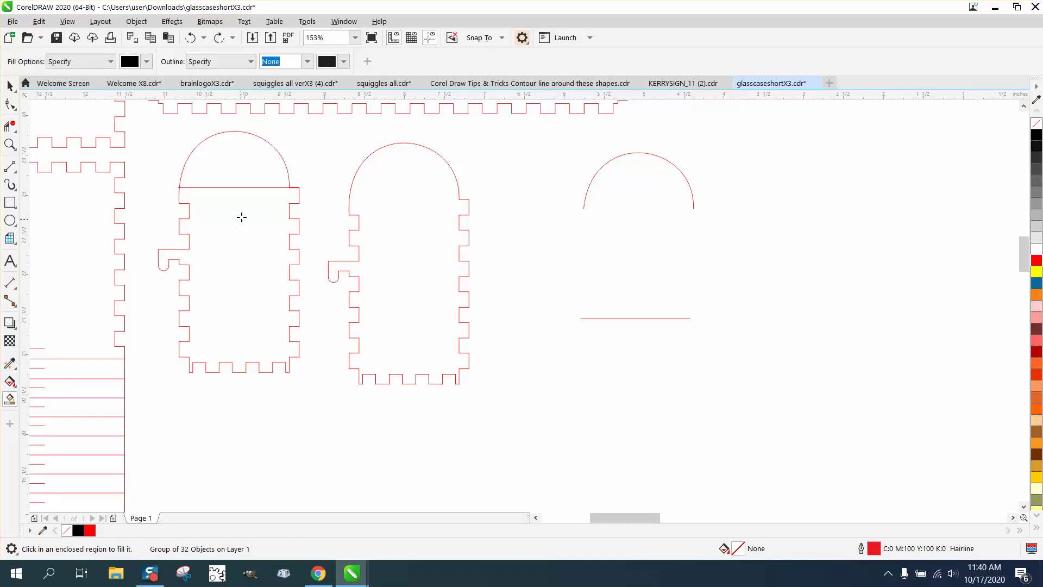
left_click(248, 171)
key("Right")
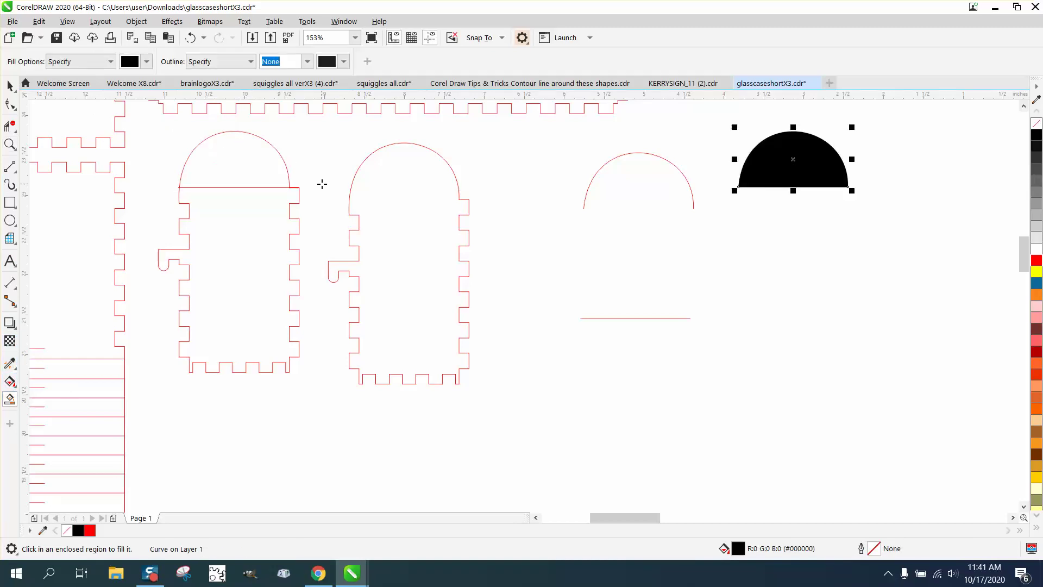
left_click(1037, 123)
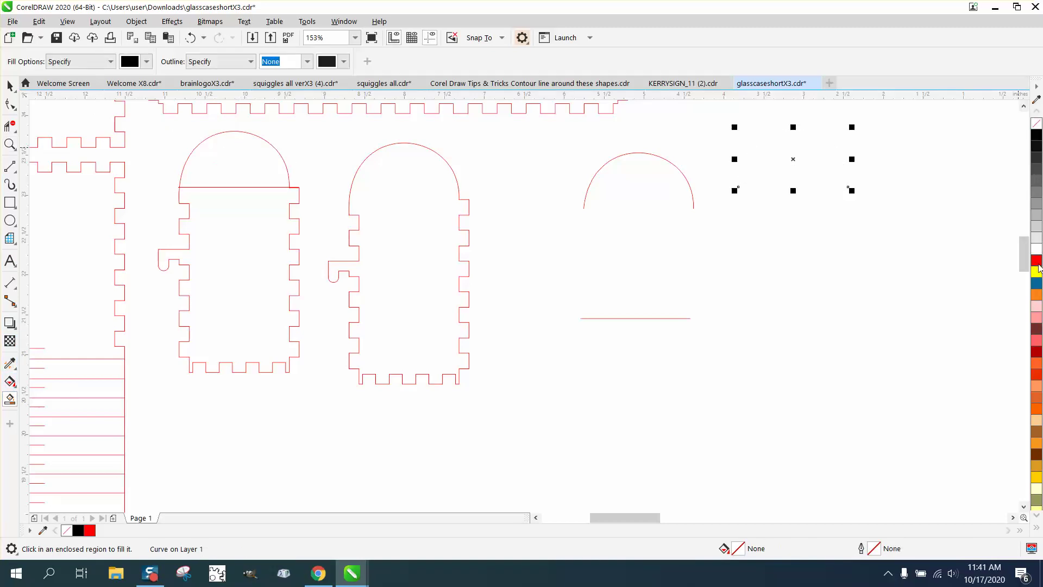
right_click(1037, 263)
Break the half-round shape open at its two bottom corner nodes and move the straight base line down, clear of the arc
left_click(10, 104)
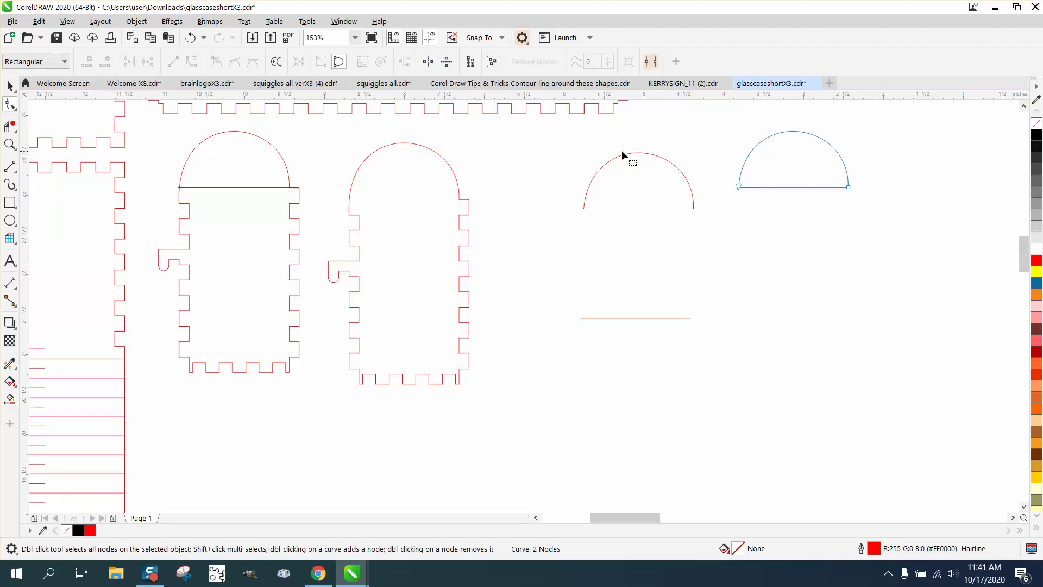
left_click_drag(870, 211, 850, 197)
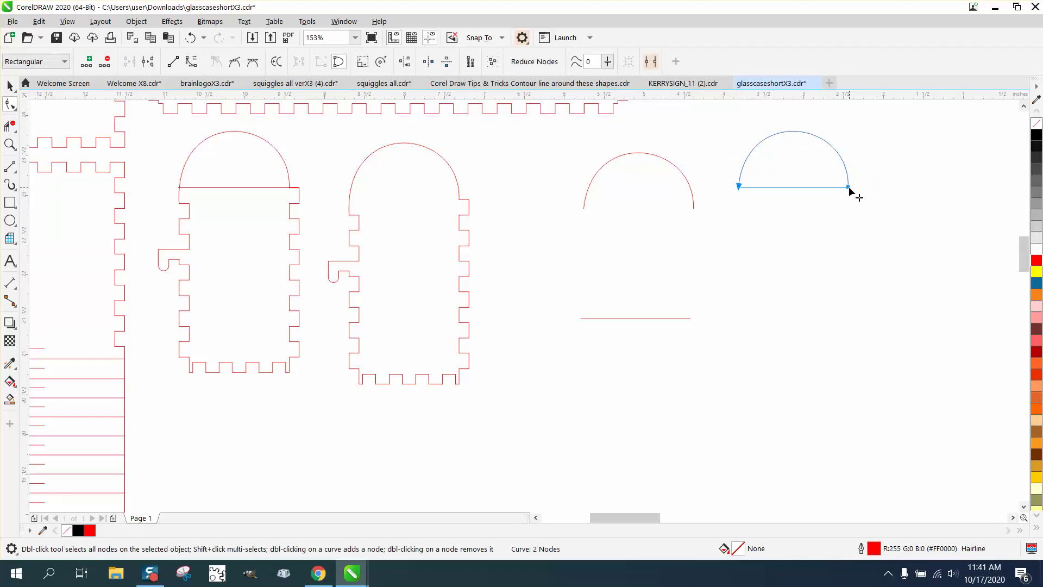
right_click(850, 190)
left_click(880, 250)
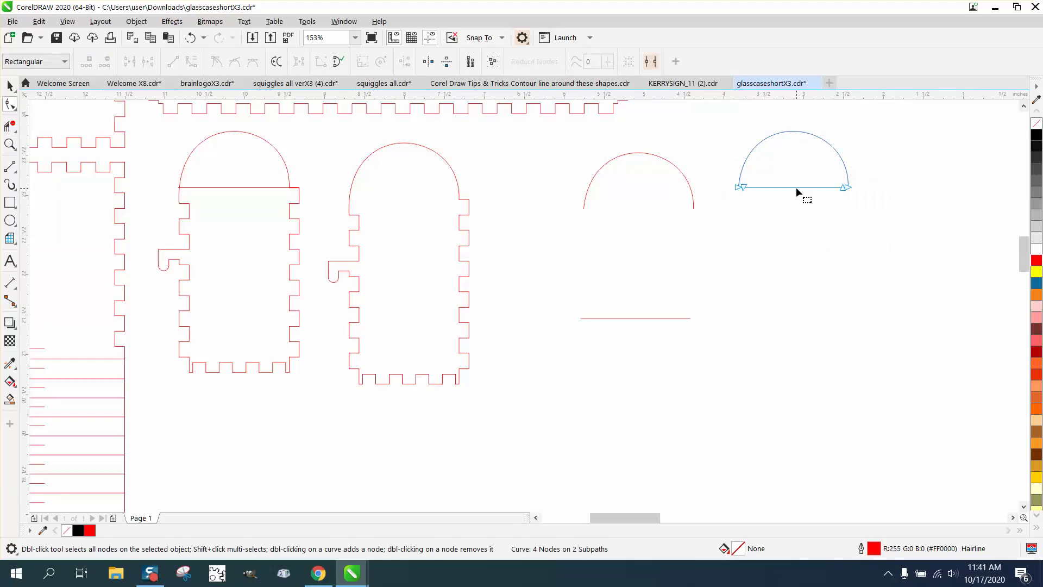
left_click_drag(796, 187, 810, 256)
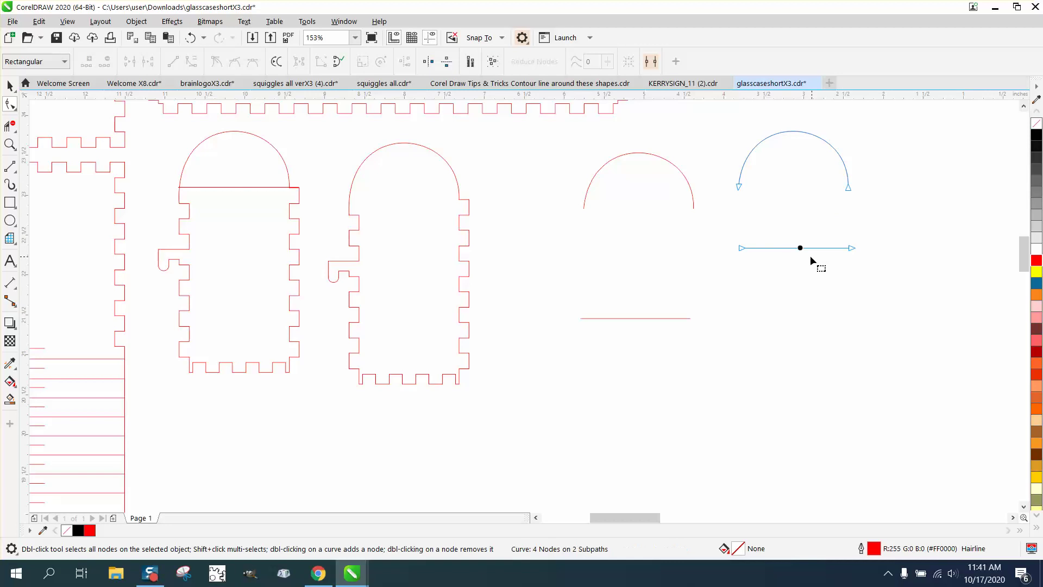
Break the half-round curve apart so the arc and the base line are separate objects
left_click(9, 85)
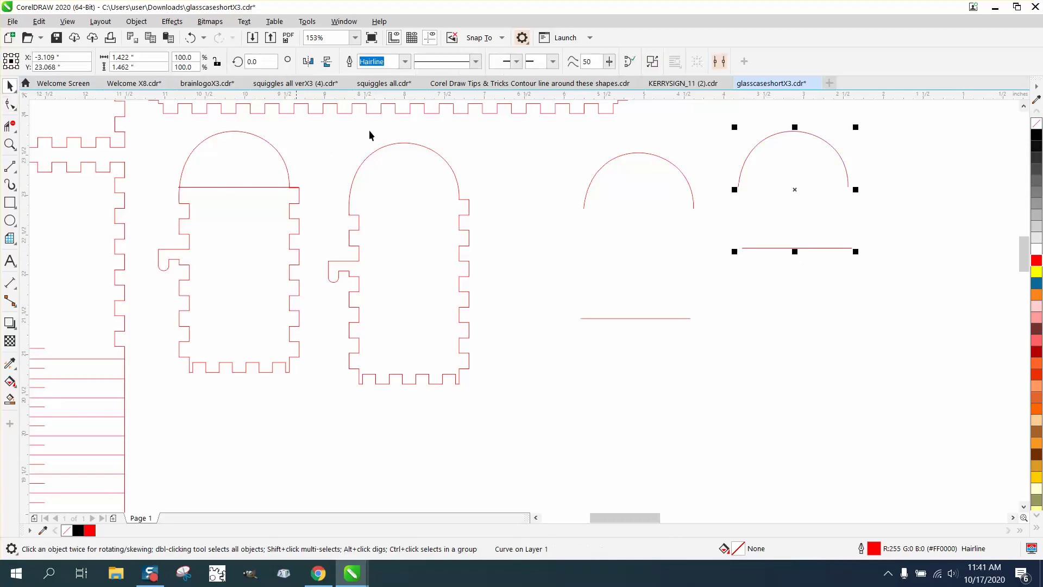
left_click(136, 21)
left_click(186, 314)
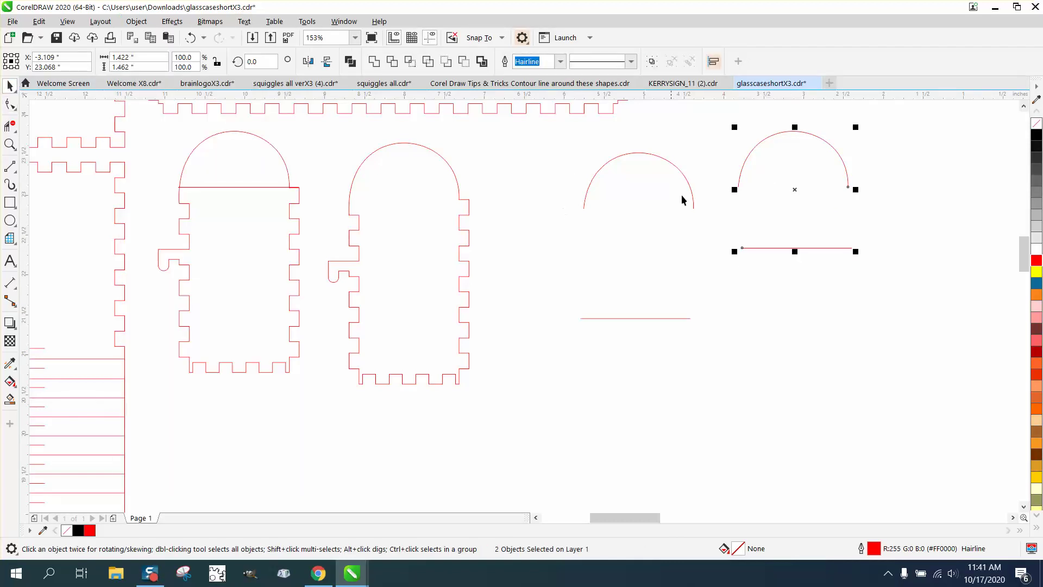
Check the length of the separated arc in its curve properties
left_click(743, 150)
left_click(757, 149)
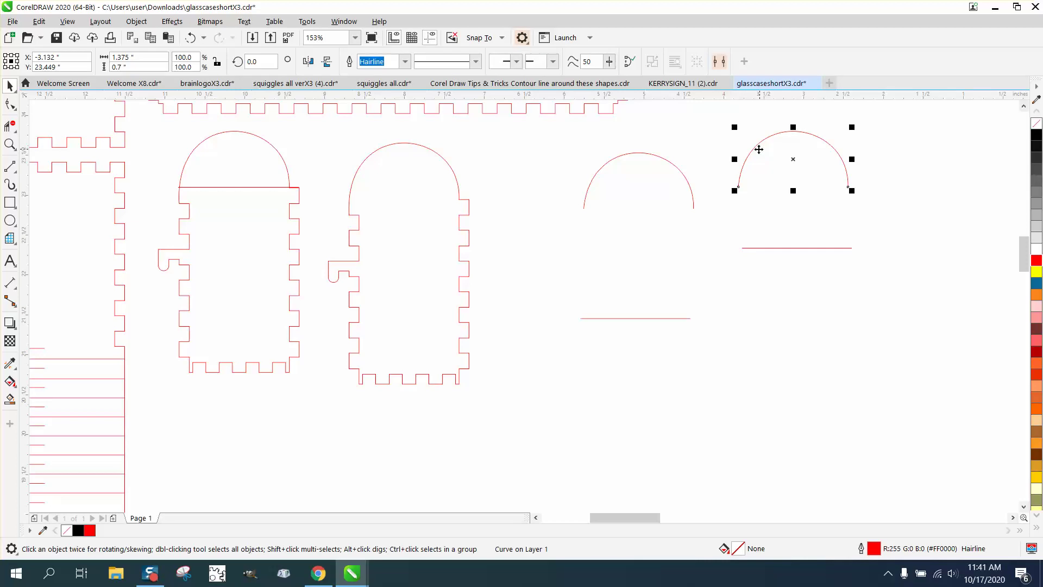
scroll(610, 146, "down", 5)
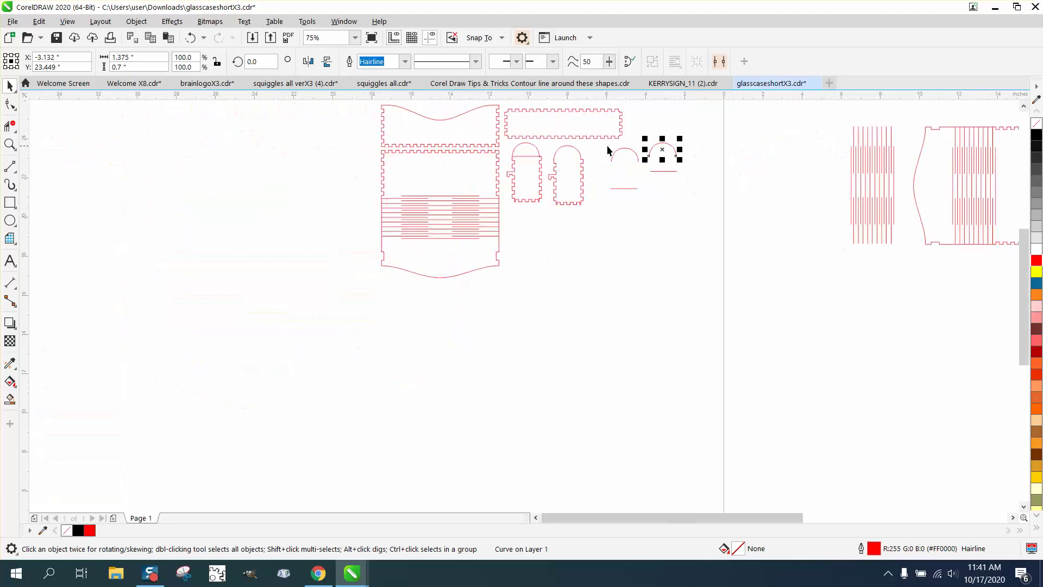
left_click(344, 21)
mouse_move(381, 199)
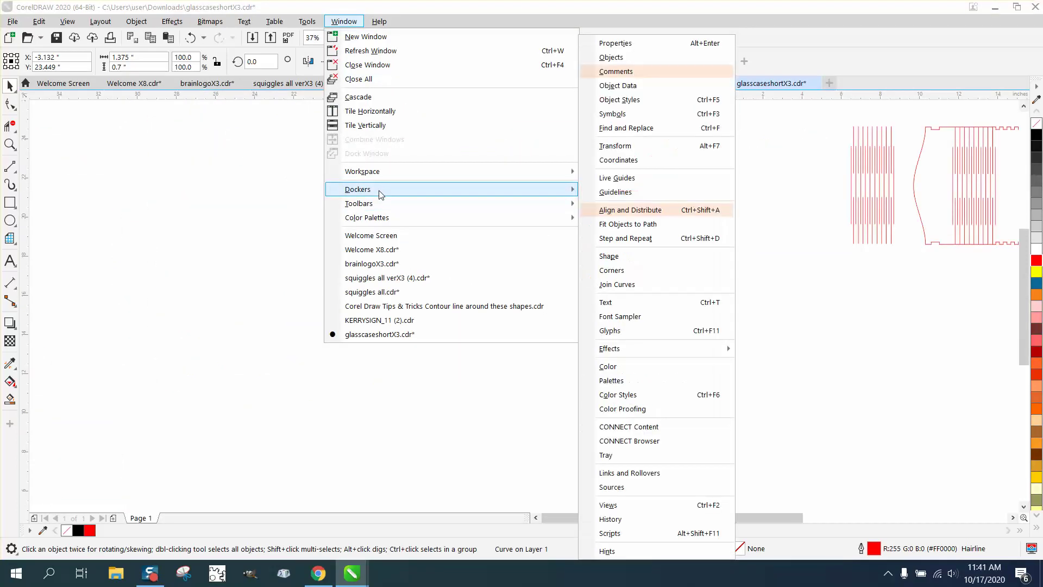
left_click(625, 48)
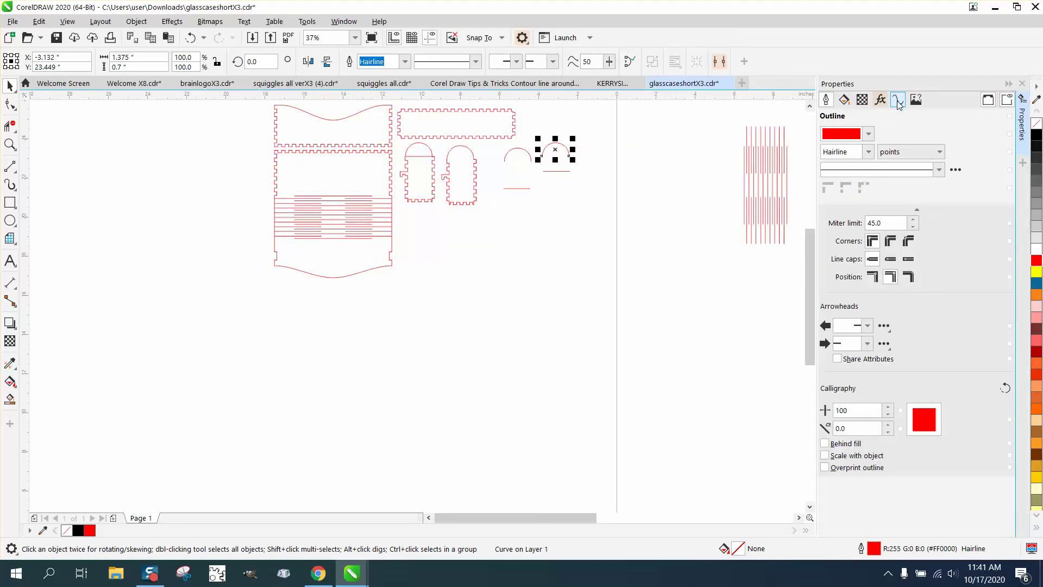
left_click(899, 103)
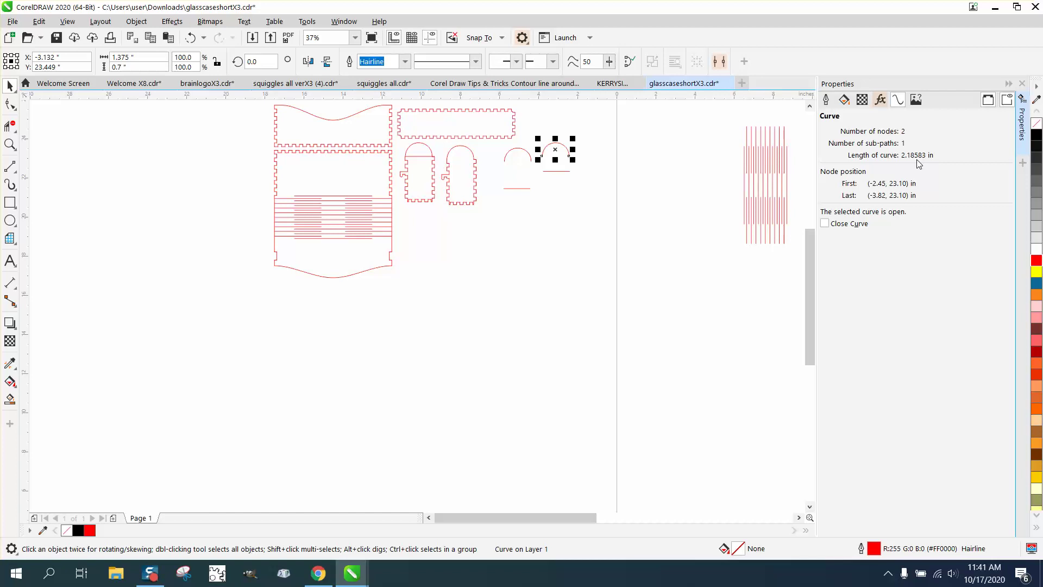
Add a horizontal dimension across the full width of the loose hinge-line group and check its value up close
left_click(9, 144)
right_click(703, 175)
left_click_drag(703, 153, 770, 214)
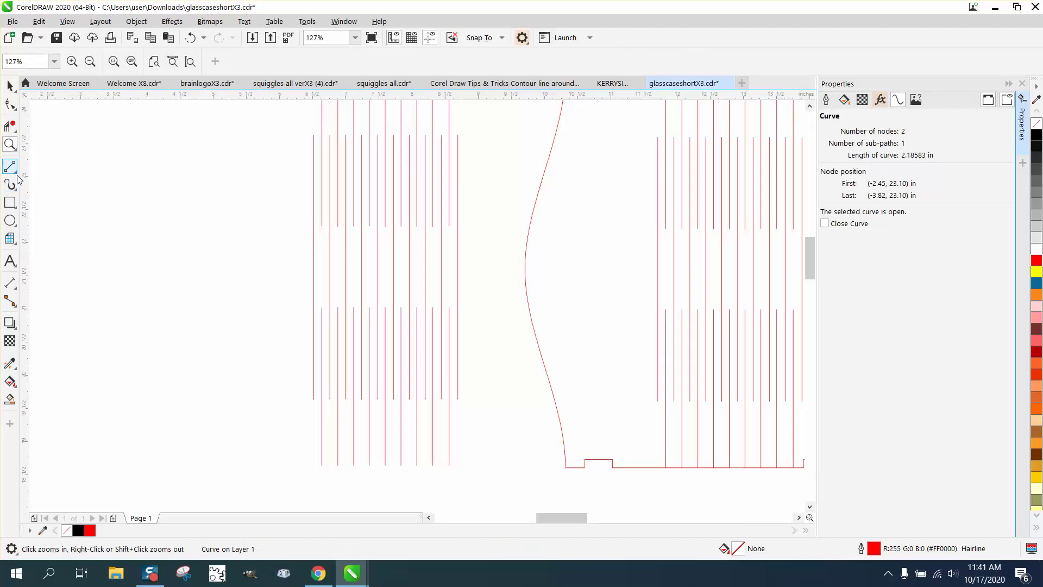
left_click(11, 282)
left_click(34, 287)
left_click_drag(315, 260, 460, 259)
left_click(461, 251)
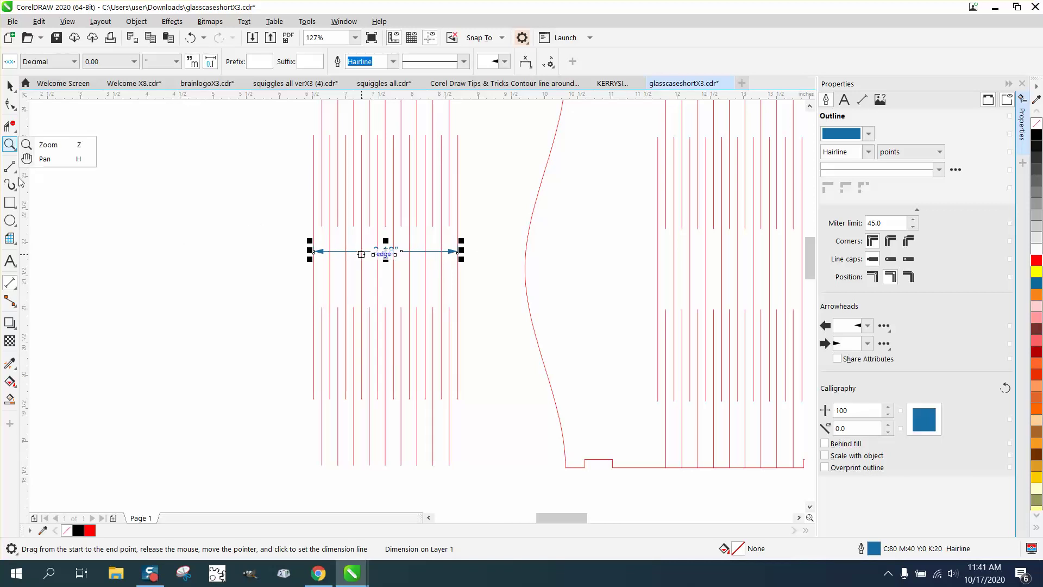
left_click(47, 145)
left_click_drag(358, 242, 450, 277)
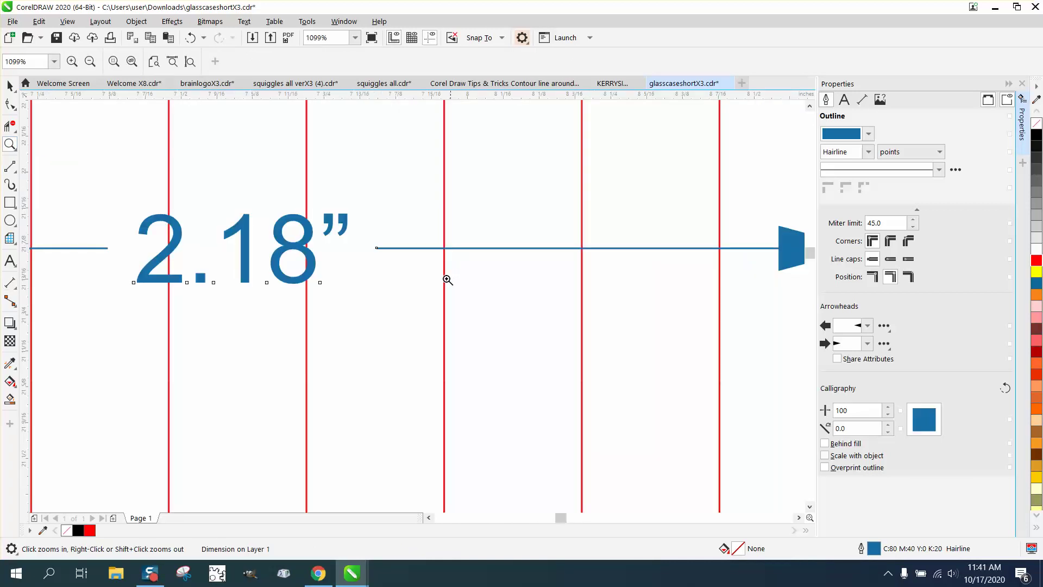
scroll(293, 239, "down", 8)
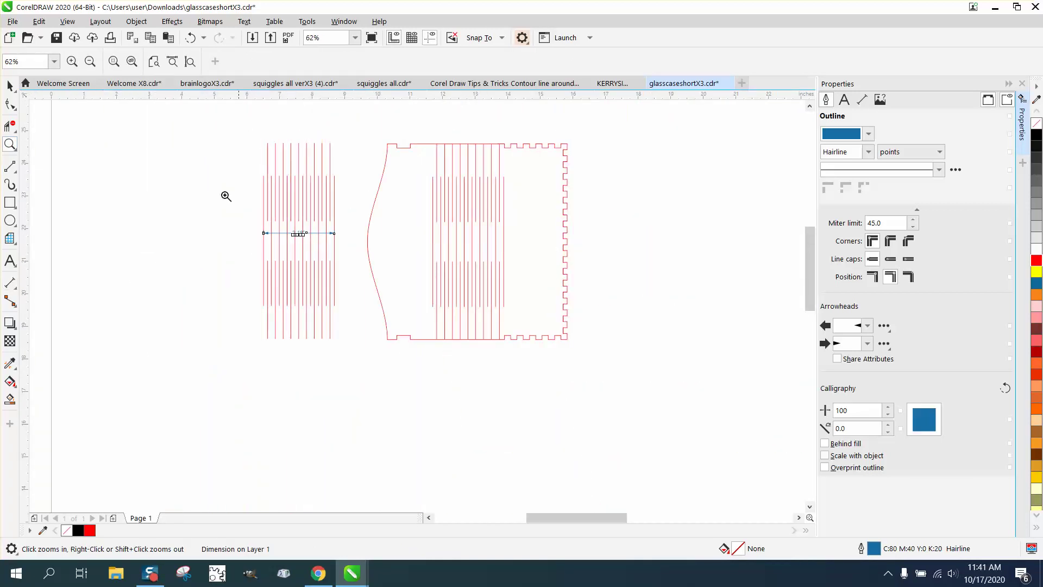
left_click(10, 85)
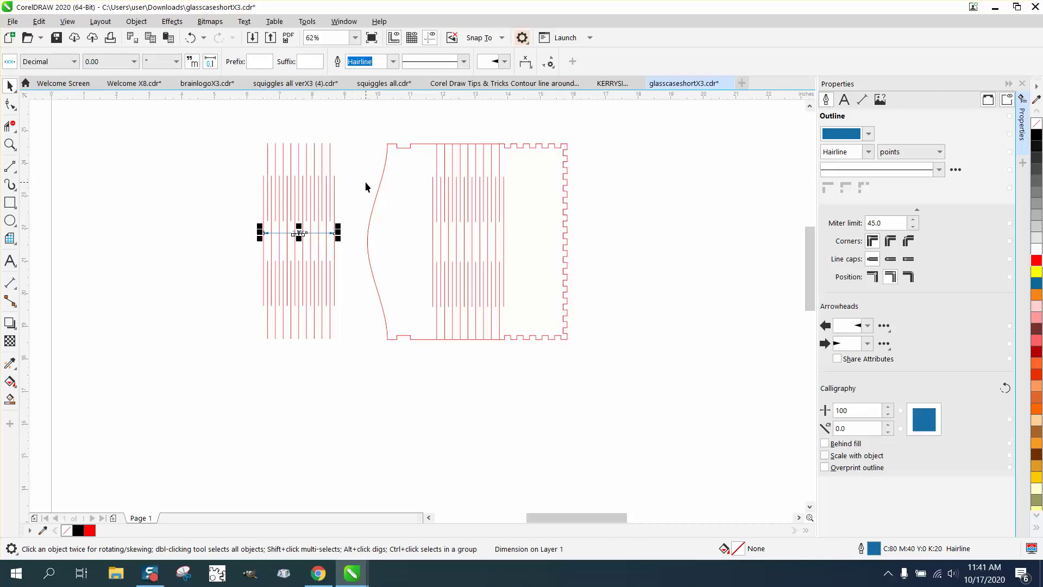
left_click(358, 199)
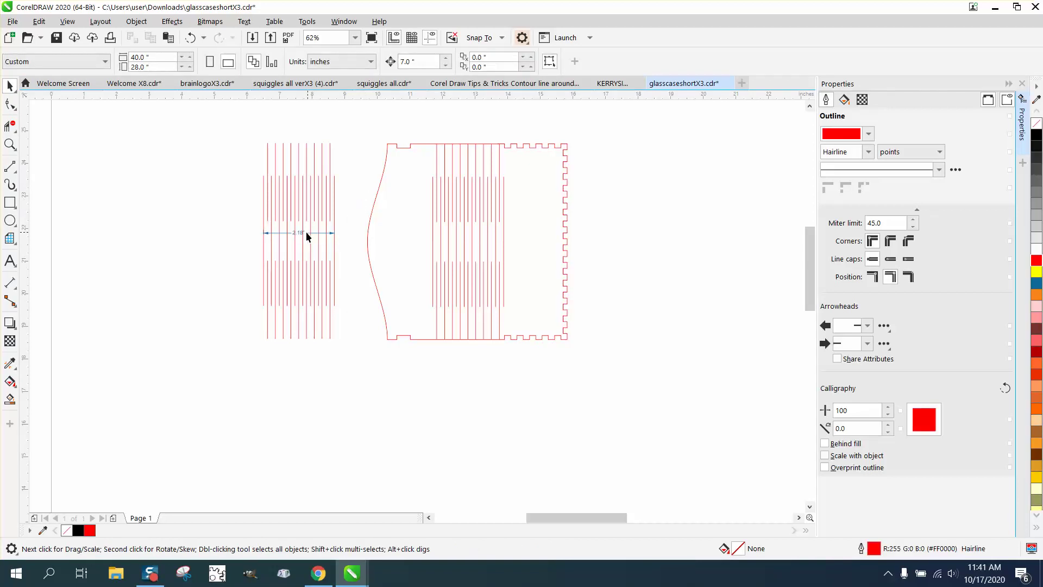
Delete the hinge-width dimension and draw a rectangle beside the hinge lines, 3 inches wide and about 6.38 inches tall
left_click(299, 237)
key("Delete")
left_click(10, 202)
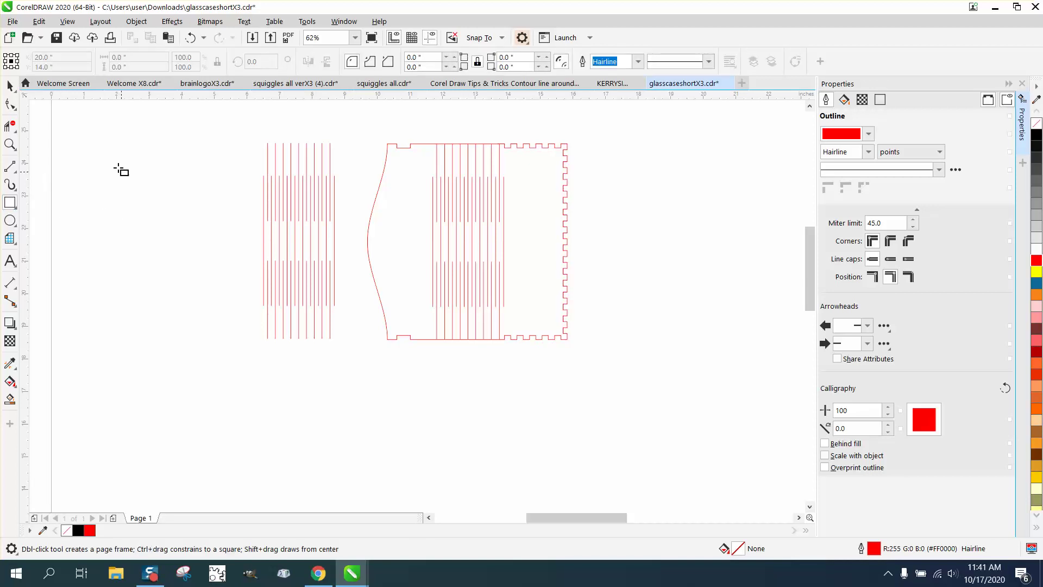
left_click_drag(81, 135, 224, 343)
left_click(123, 57)
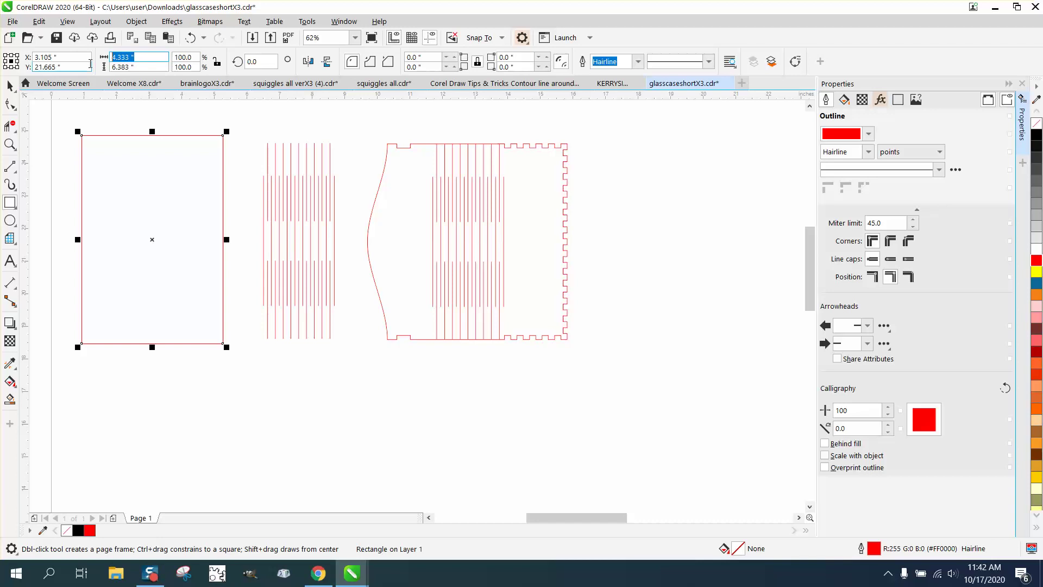
type("3")
key("Return")
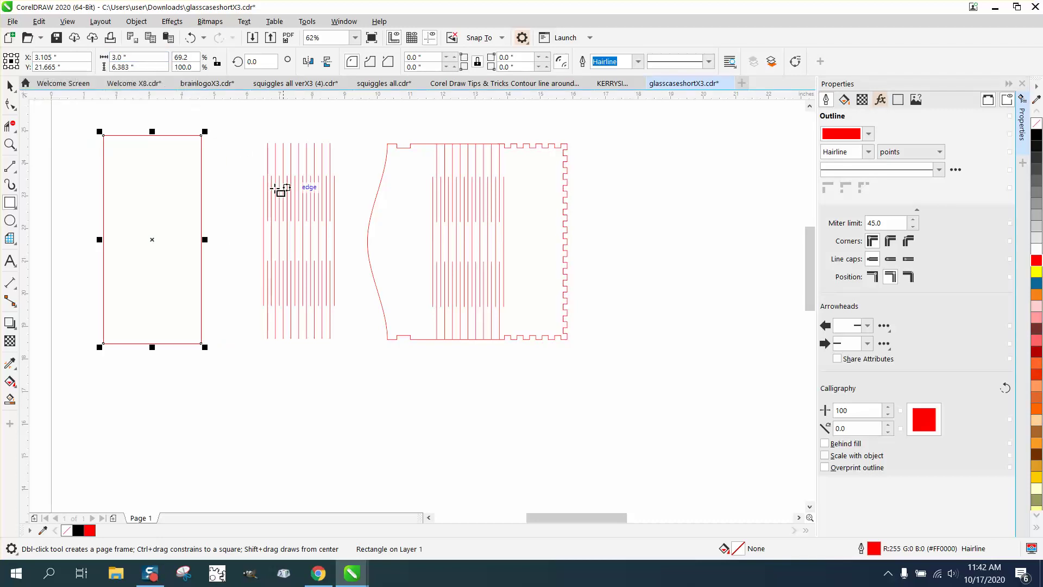
Centre the loose hinge-line group and the new rectangle on the page so they overlap
left_click(9, 86)
scroll(415, 221, "down", 2)
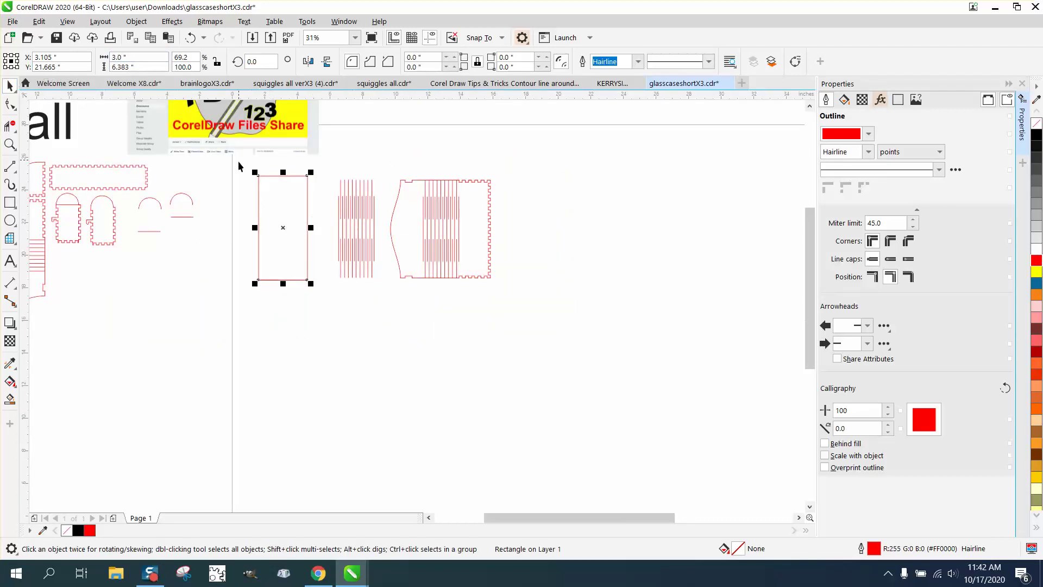
left_click_drag(238, 177, 392, 292)
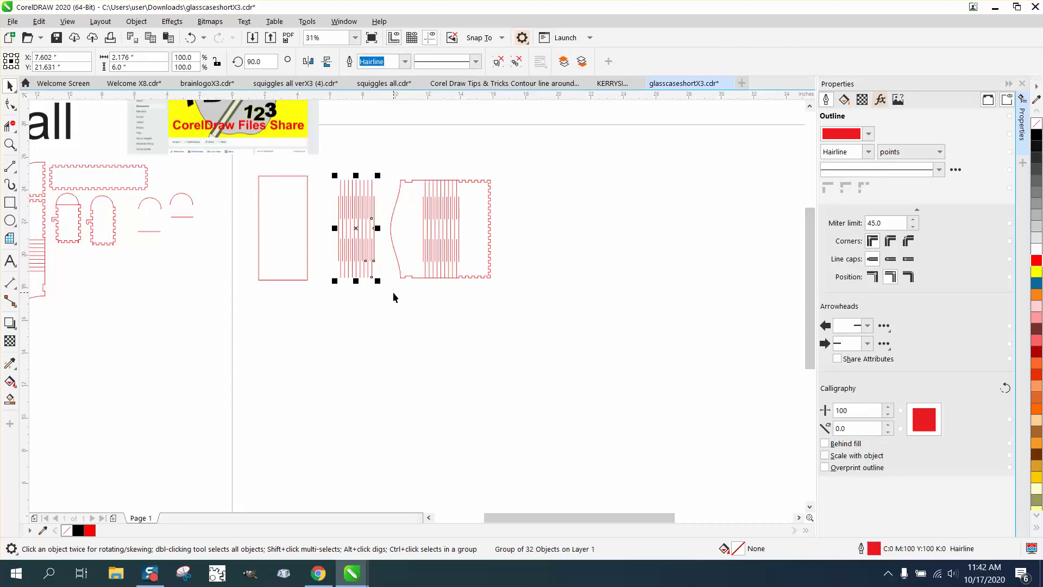
key("p")
left_click(307, 269)
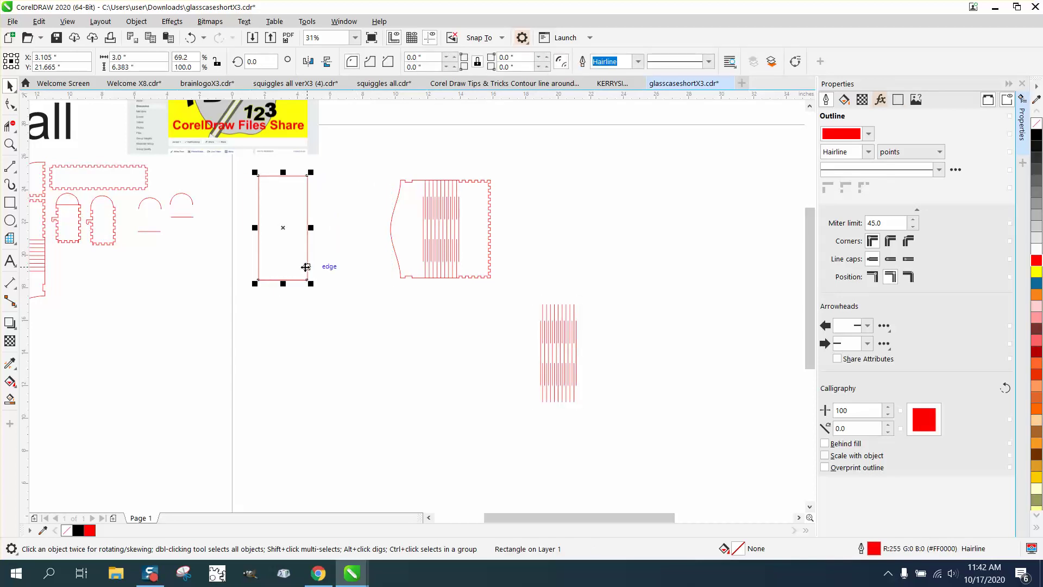
key("p")
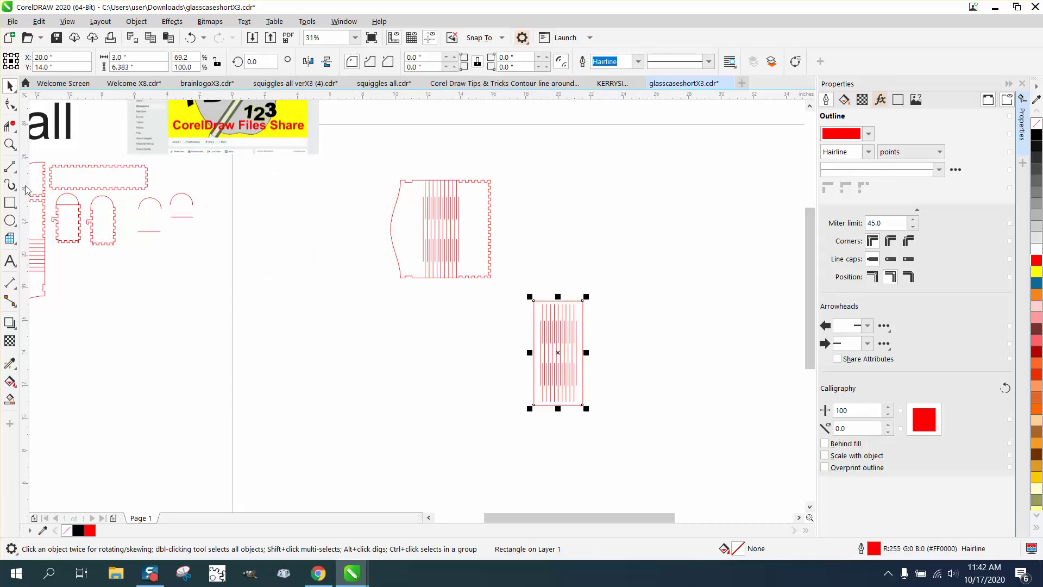
Move the hinge-line group right until its outermost line lies on the rectangle's right edge
left_click(10, 144)
left_click_drag(475, 275, 654, 416)
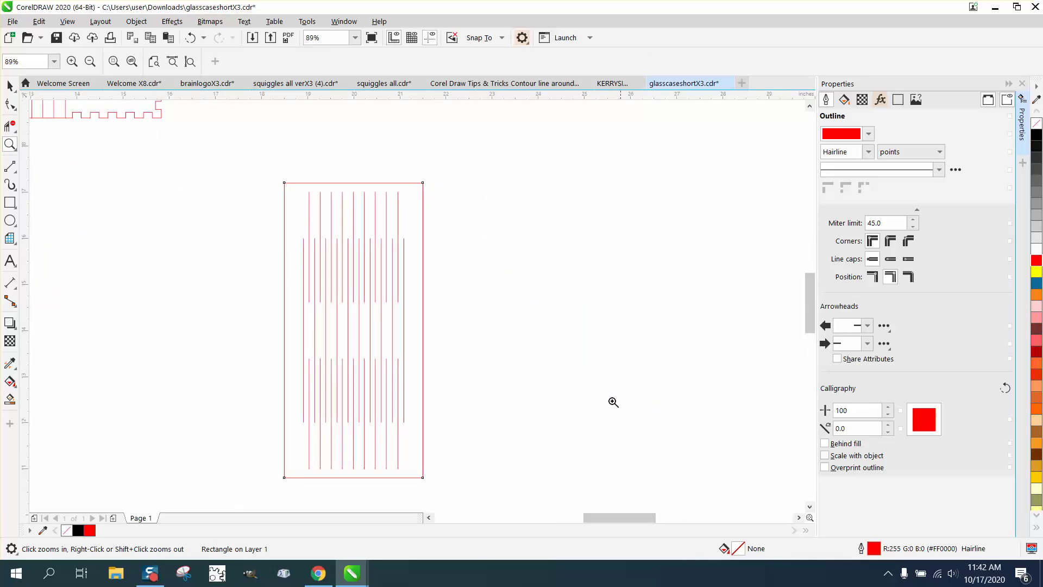
left_click(9, 86)
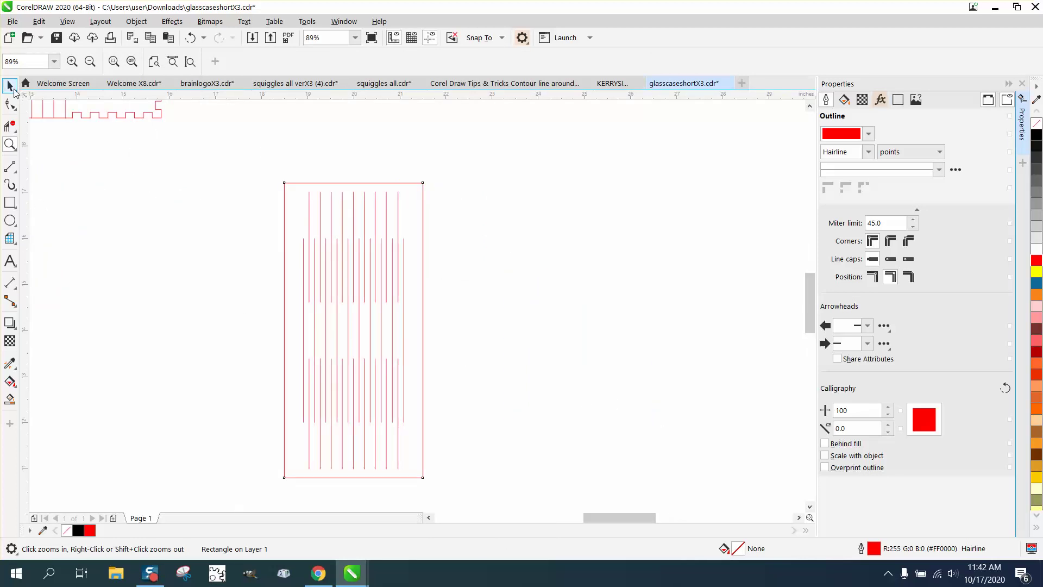
left_click(539, 230)
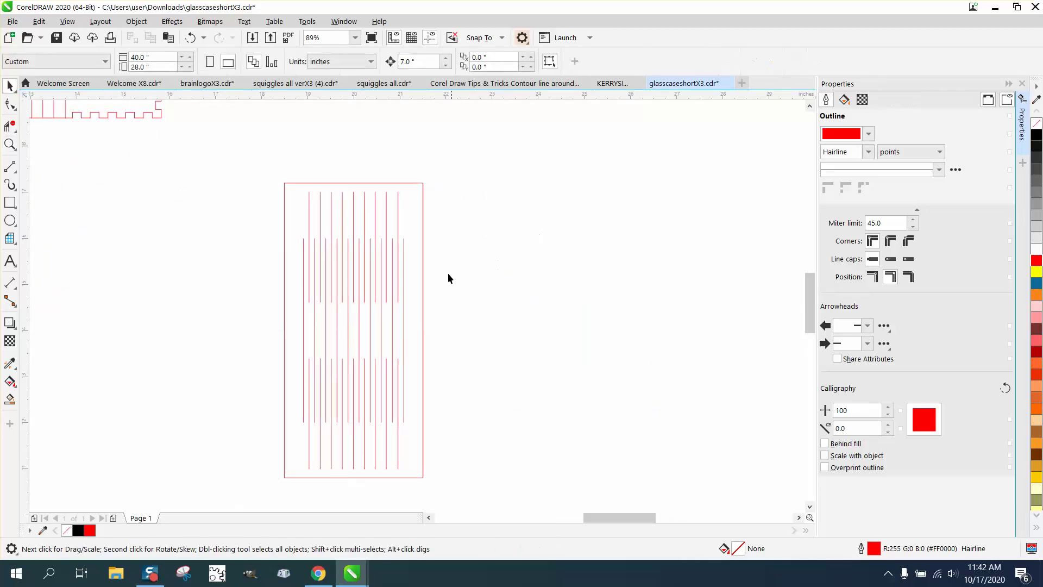
left_click(403, 281)
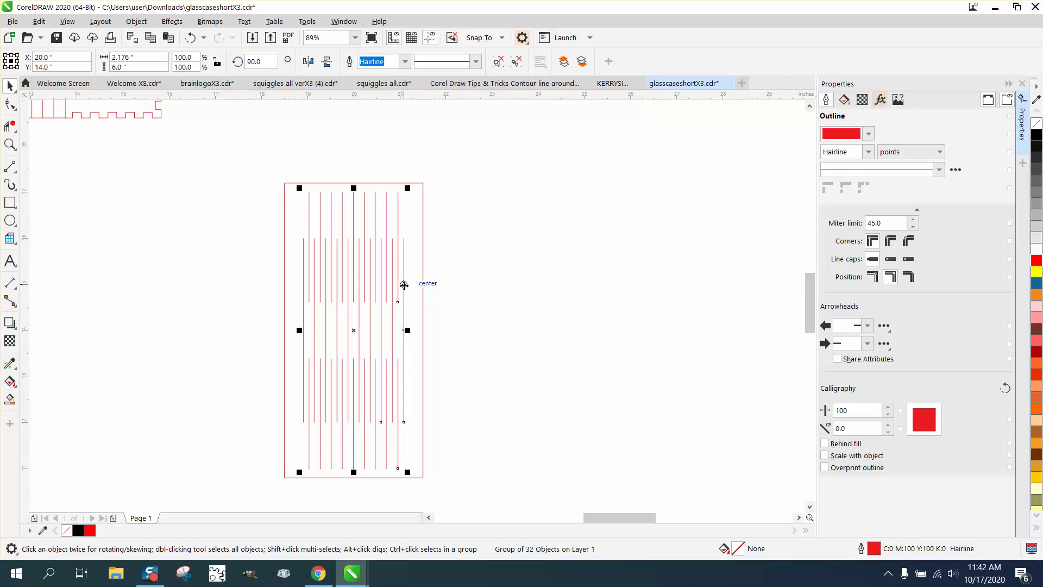
left_click_drag(404, 285, 425, 290)
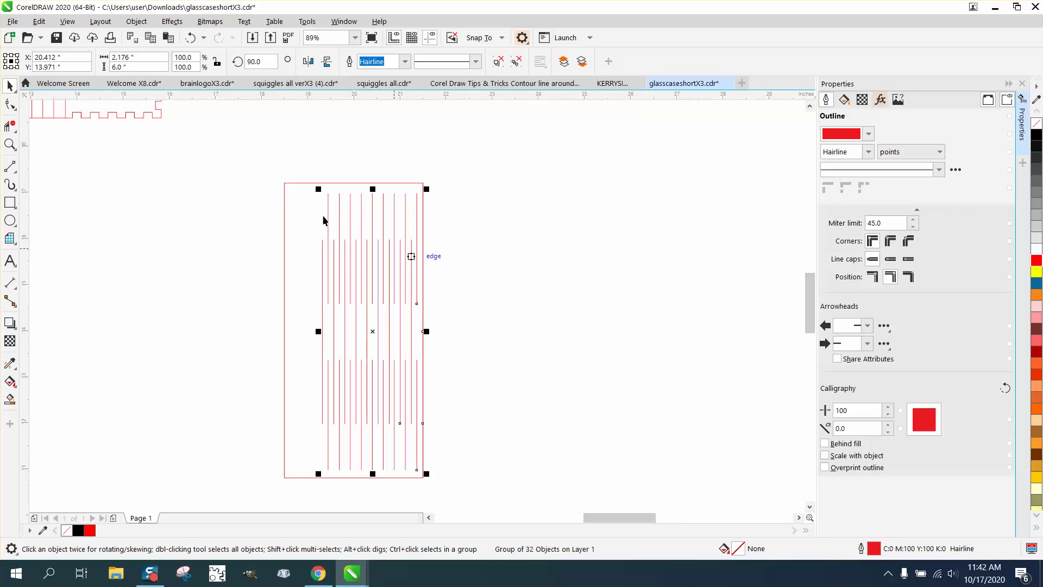
Ungroup the hinge-line group inside the rectangle into separate lines
left_click(133, 23)
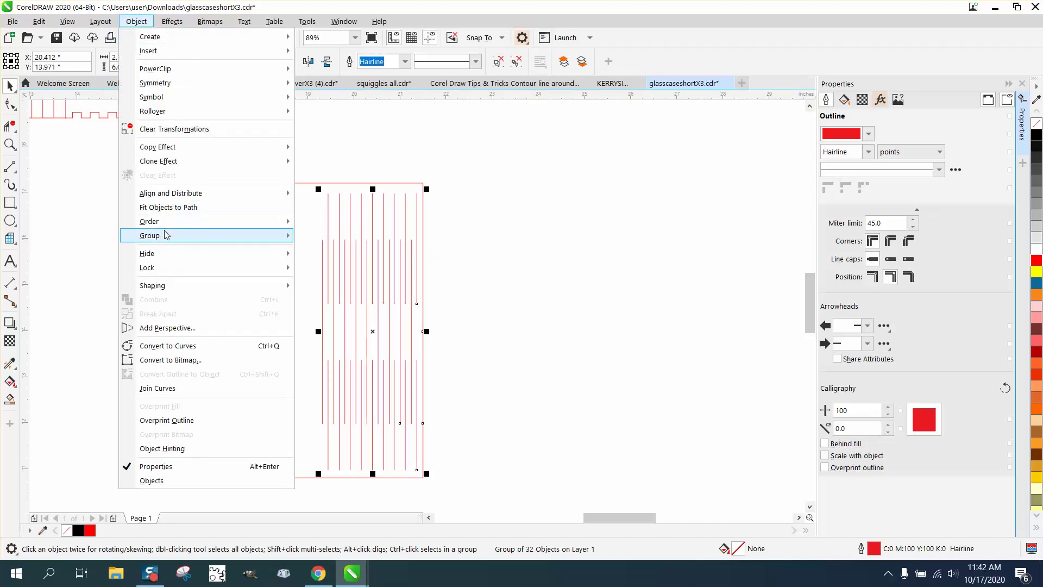
mouse_move(164, 235)
left_click(326, 265)
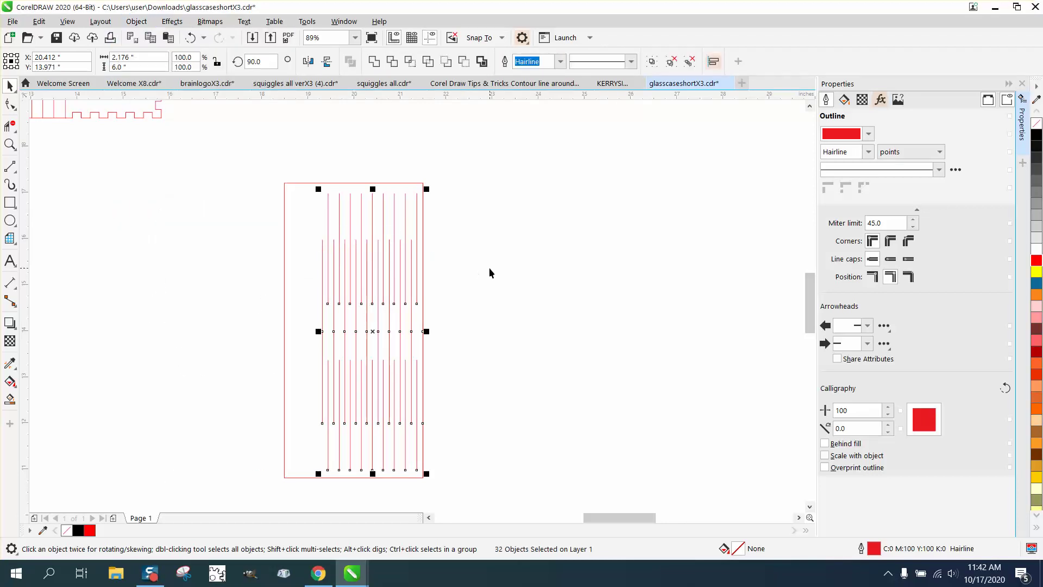
left_click(489, 268)
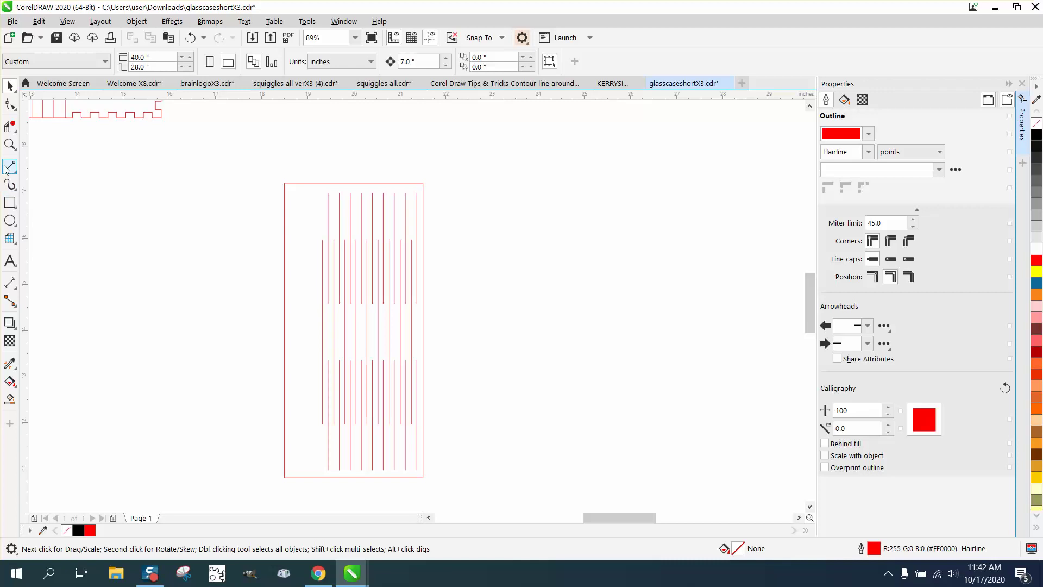
Dimension the horizontal spacing between the two leftmost lines in the hinge pattern's top row
left_click(10, 144)
left_click_drag(310, 184, 427, 238)
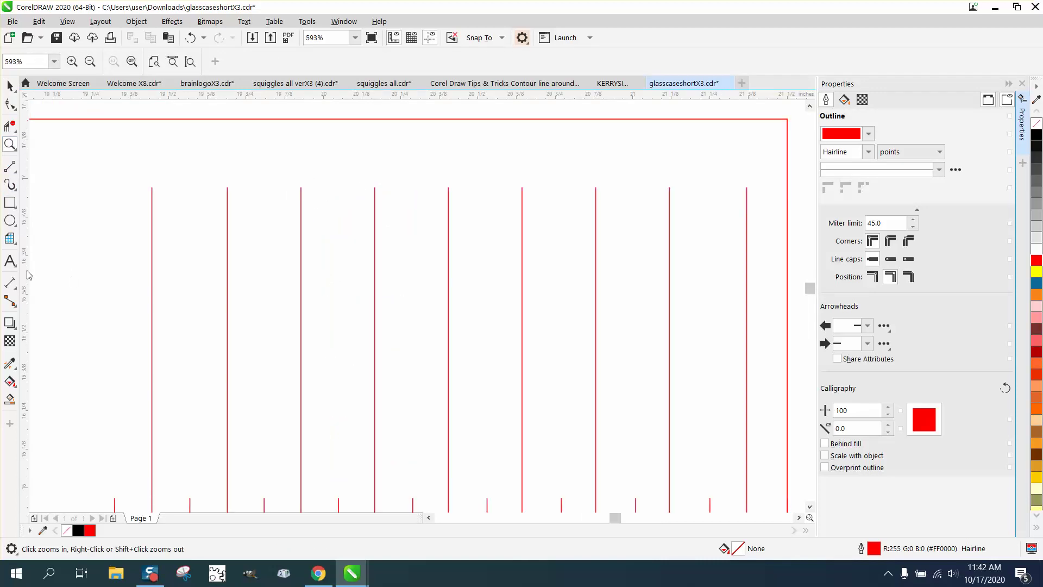
left_click(17, 293)
left_click(60, 282)
left_click_drag(227, 257, 153, 251)
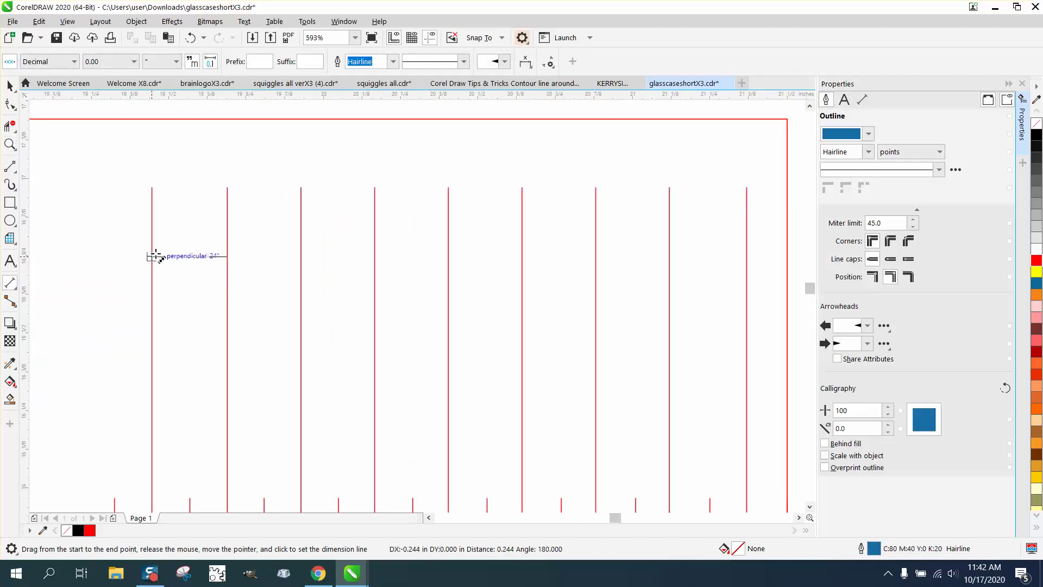
left_click(160, 247)
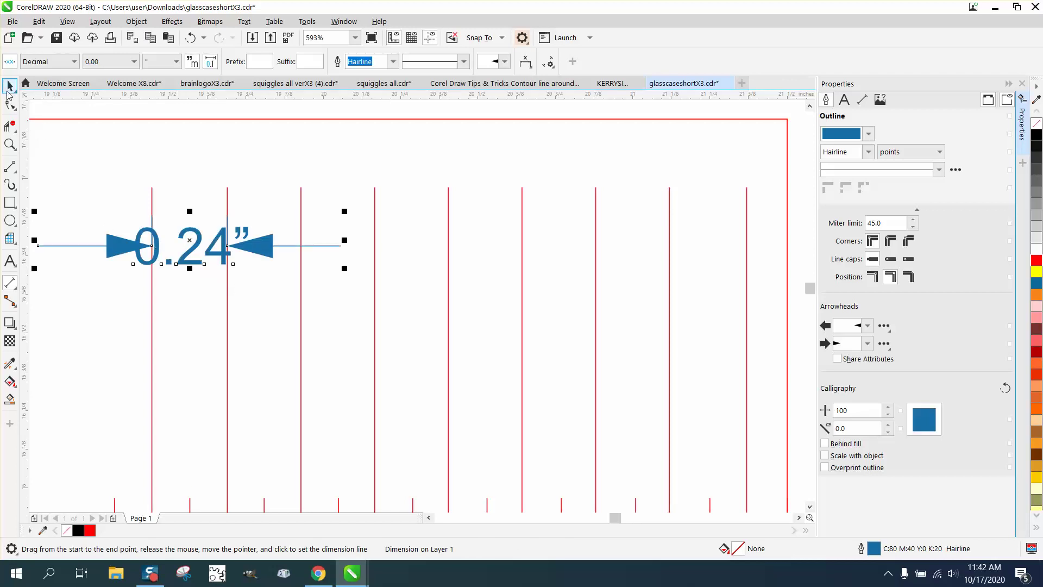
left_click(9, 86)
scroll(320, 180, "down", 2)
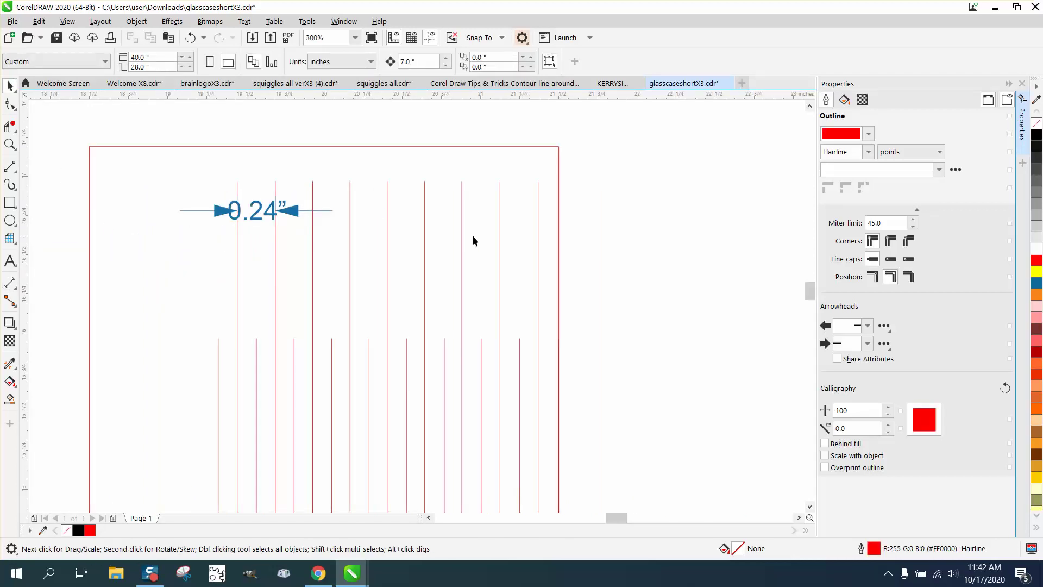
Delete the line-spacing dimension and set the nudge distance to 0.24 inches
left_click(296, 213)
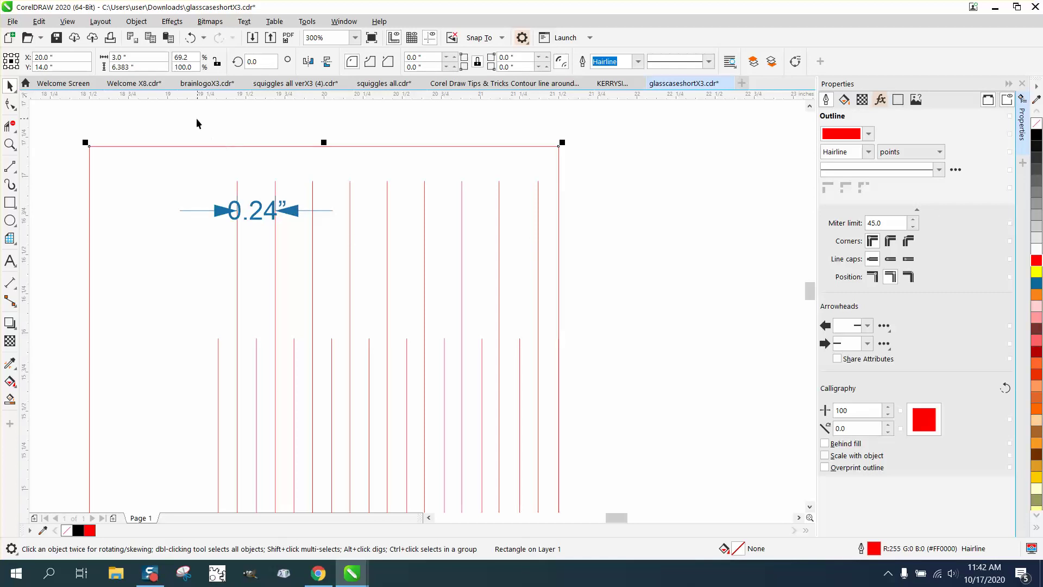
left_click_drag(196, 119, 324, 243)
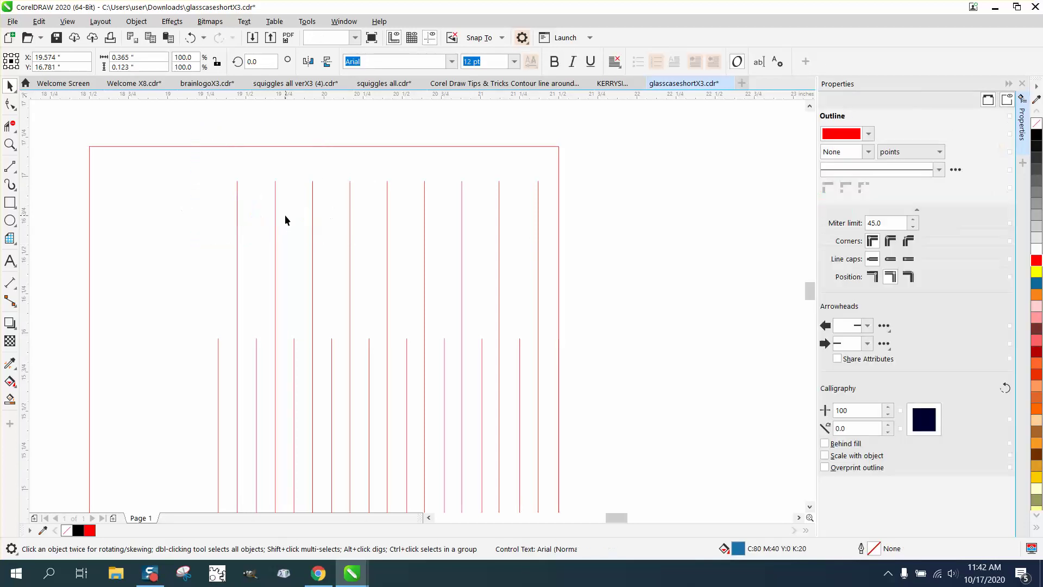
left_click(347, 176)
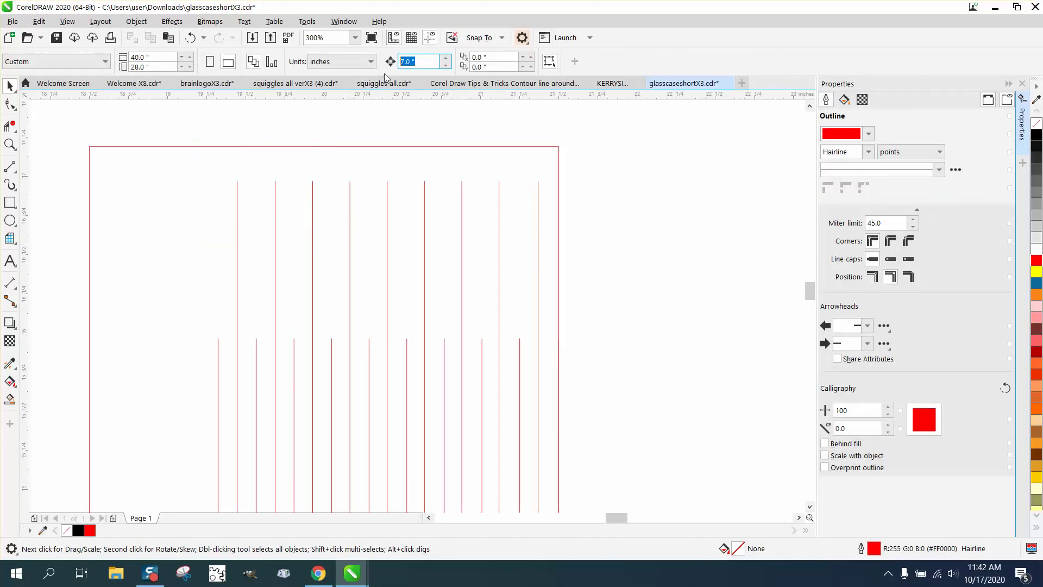
type(".24")
scroll(367, 103, "down", 1)
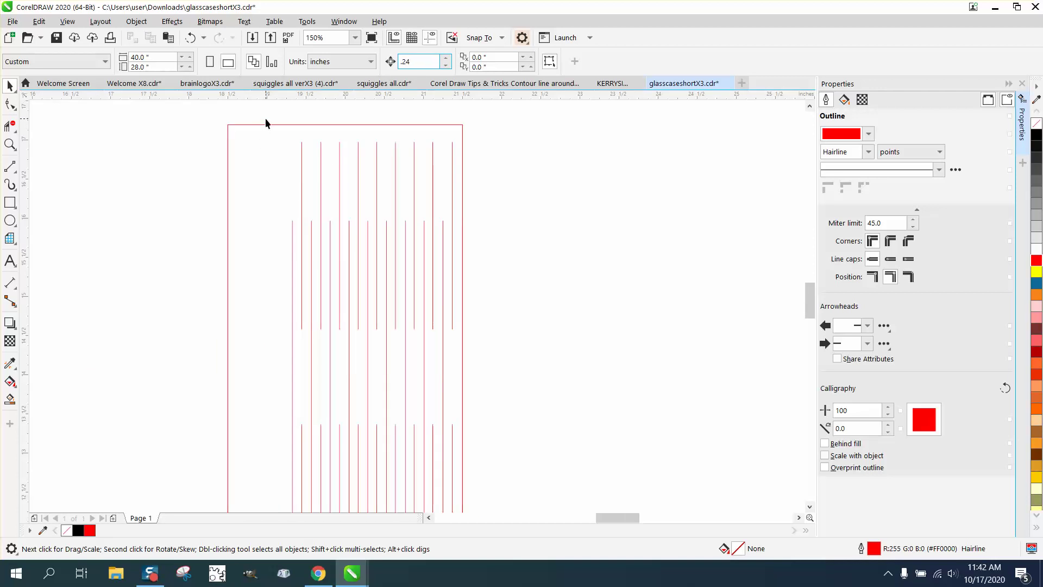
left_click_drag(265, 121, 344, 476)
scroll(344, 476, "down", 1)
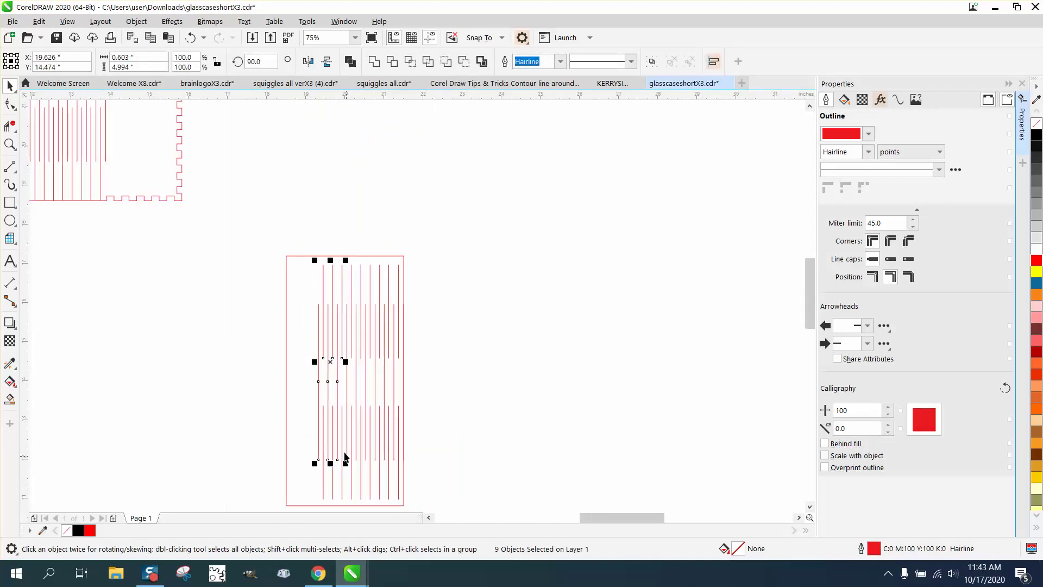
Duplicate the 16 leftmost hinge lines and nudge the copy left by a net four 0.24-inch increments to continue the pattern
left_click(11, 145)
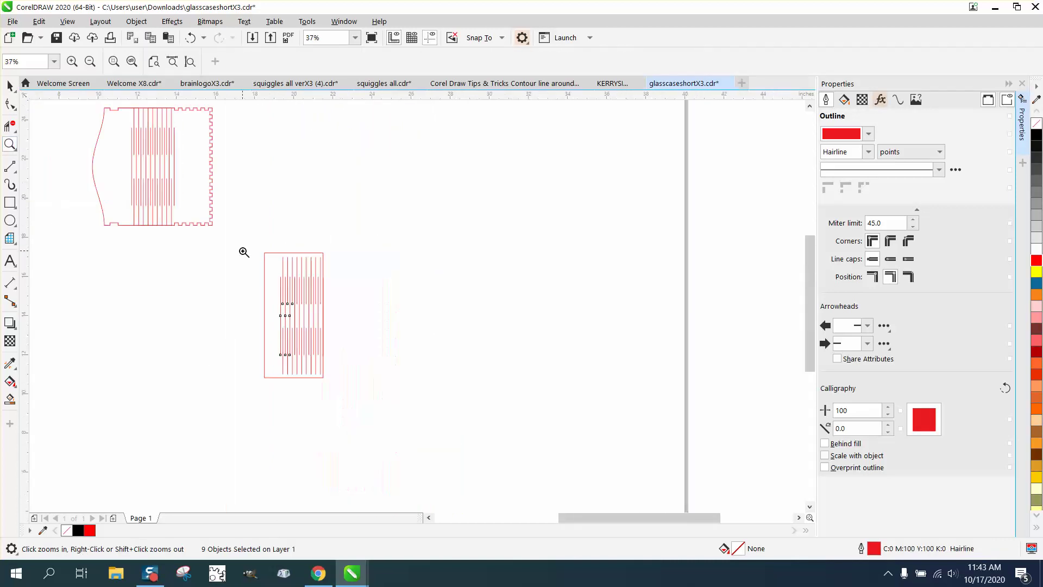
scroll(412, 418, "up", 1)
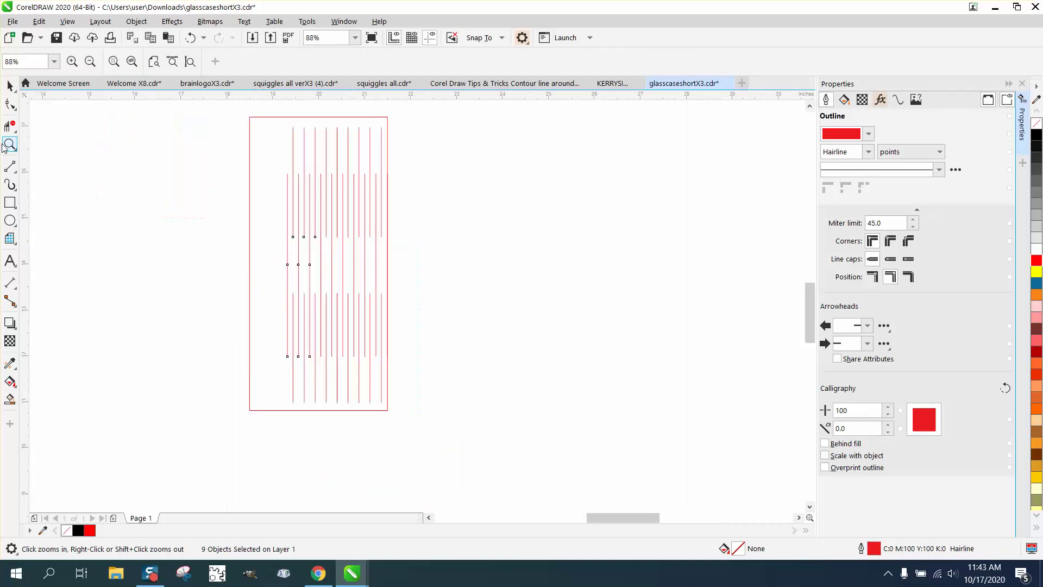
left_click(9, 86)
left_click_drag(268, 110, 327, 412)
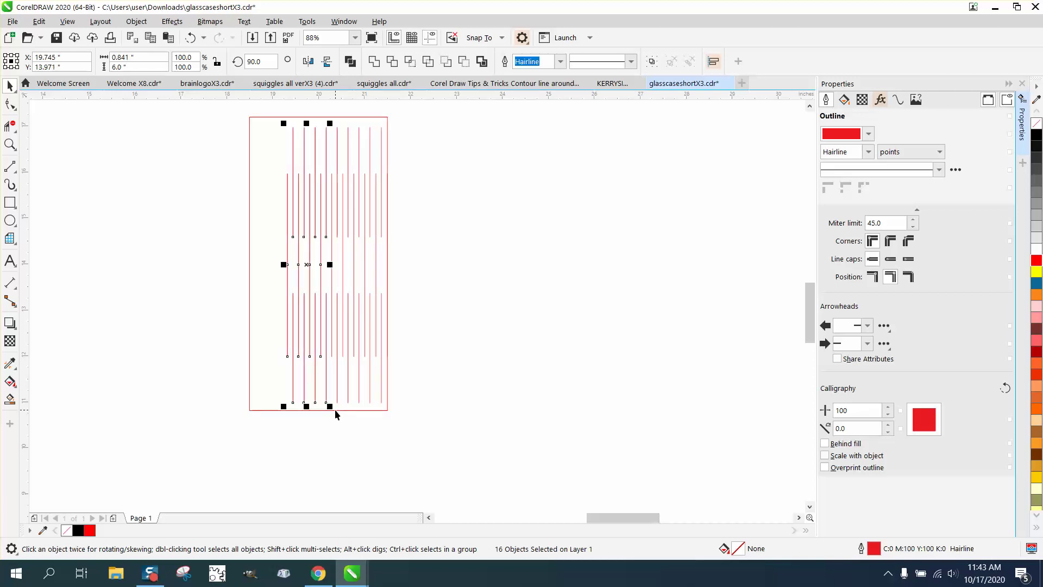
key("Left")
key("Left")
key("Left")
key("Left")
key("Left")
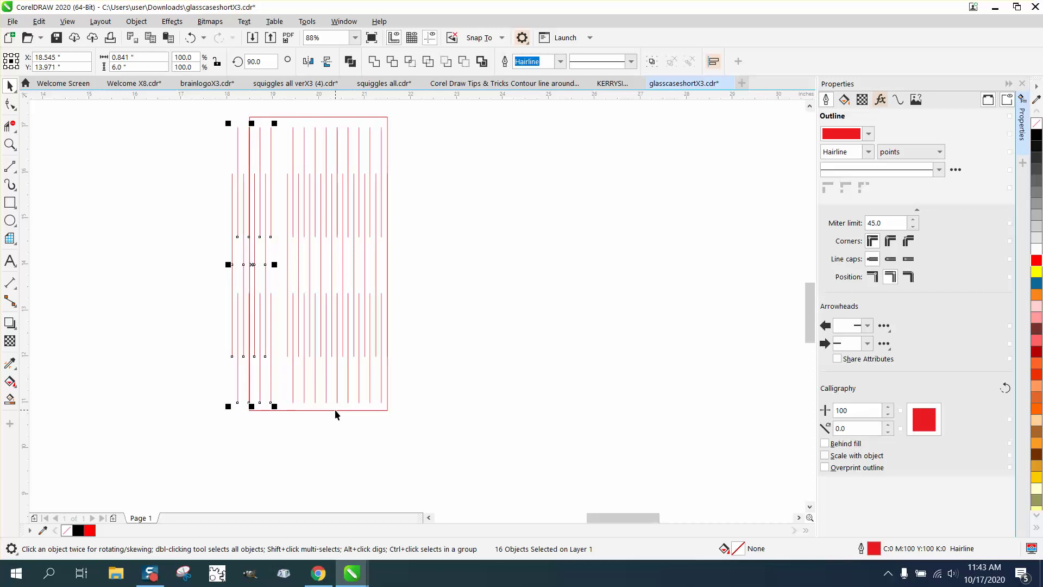
key("Right")
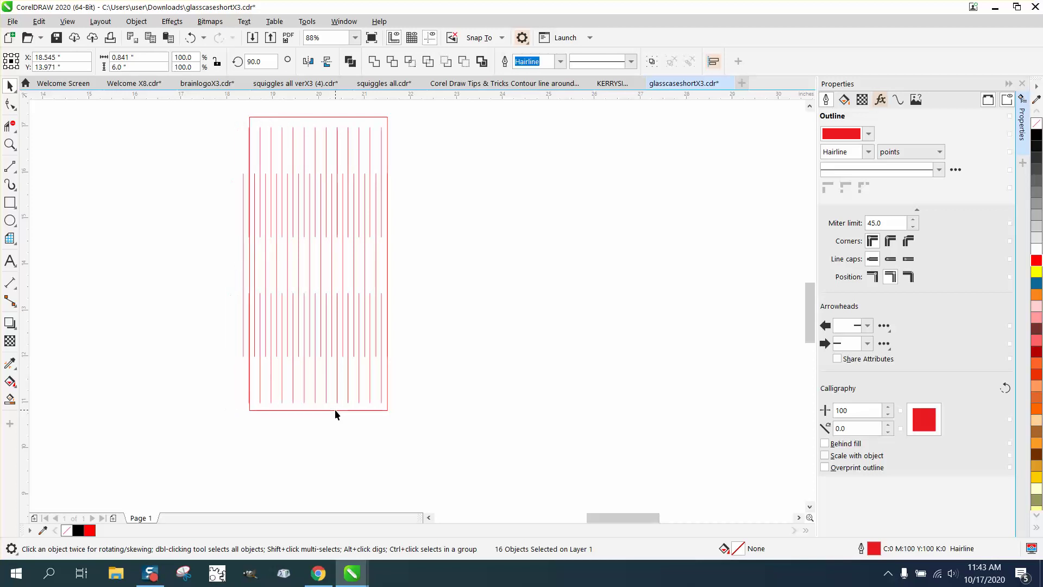
left_click(472, 409)
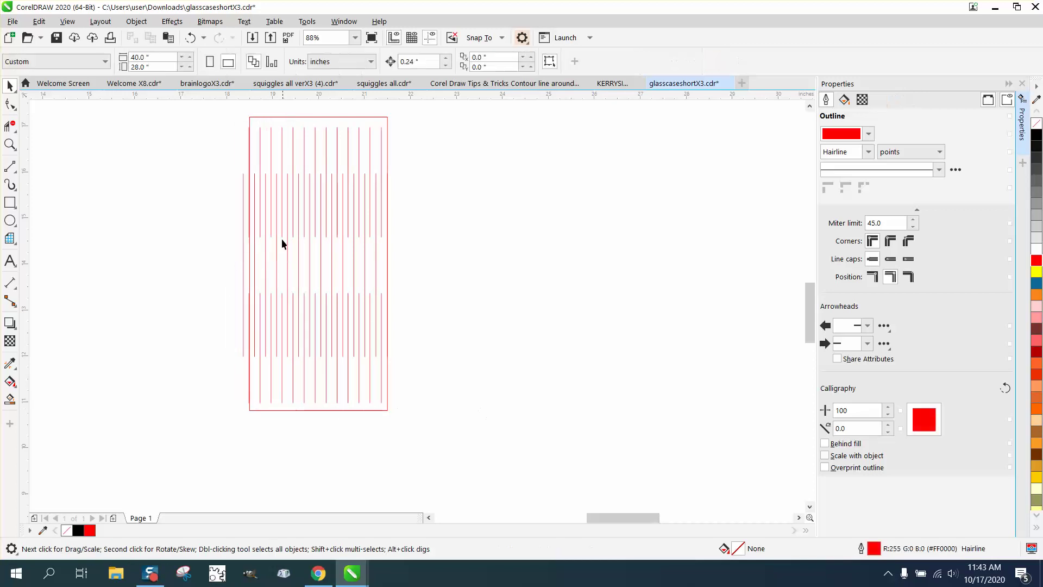
Delete the two lines protruding past the rectangle's left edge and nudge the rectangle right by 0.24 inches
left_click(243, 217)
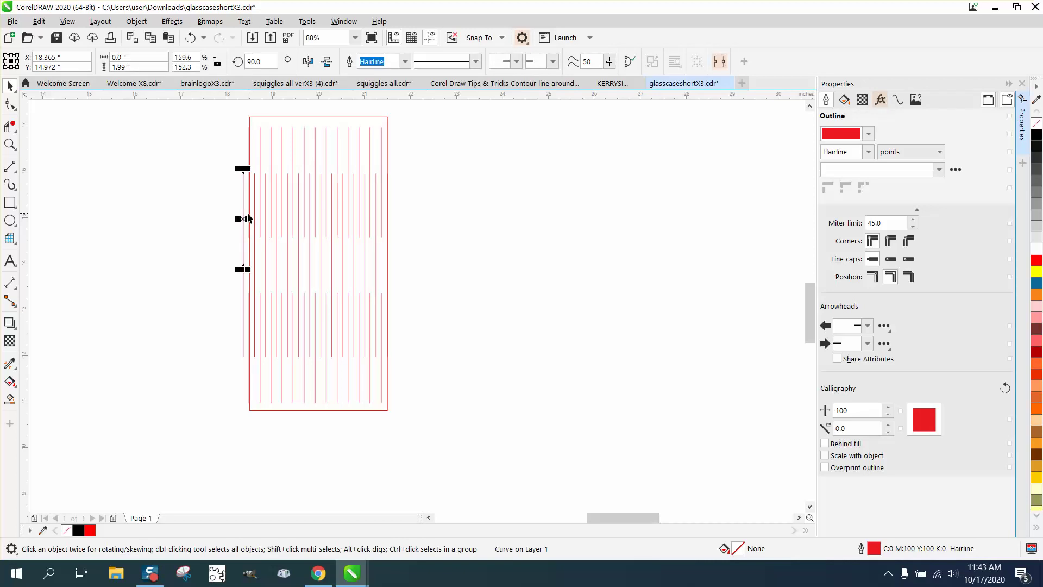
left_click(239, 272)
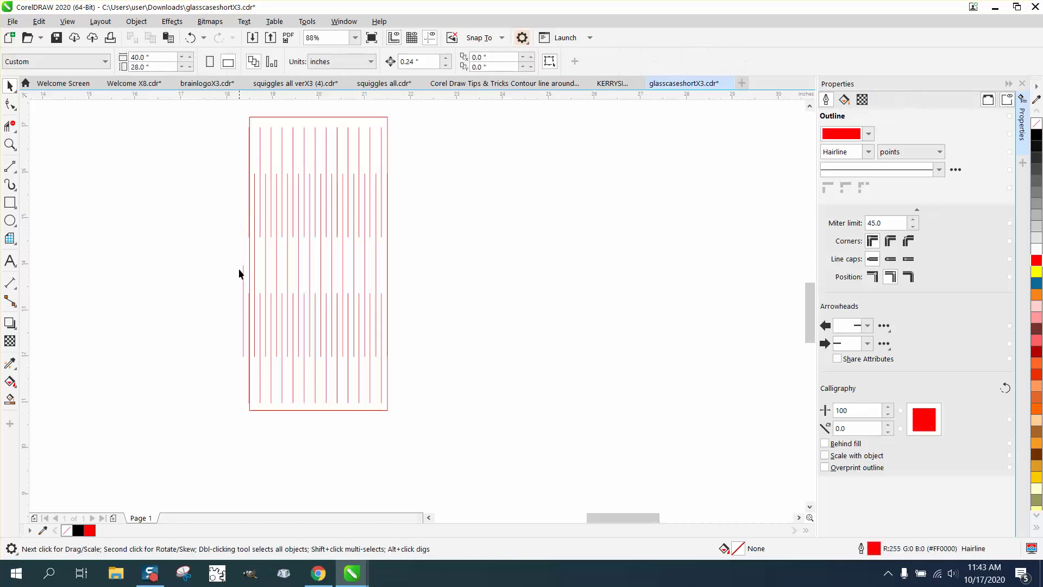
left_click(249, 303)
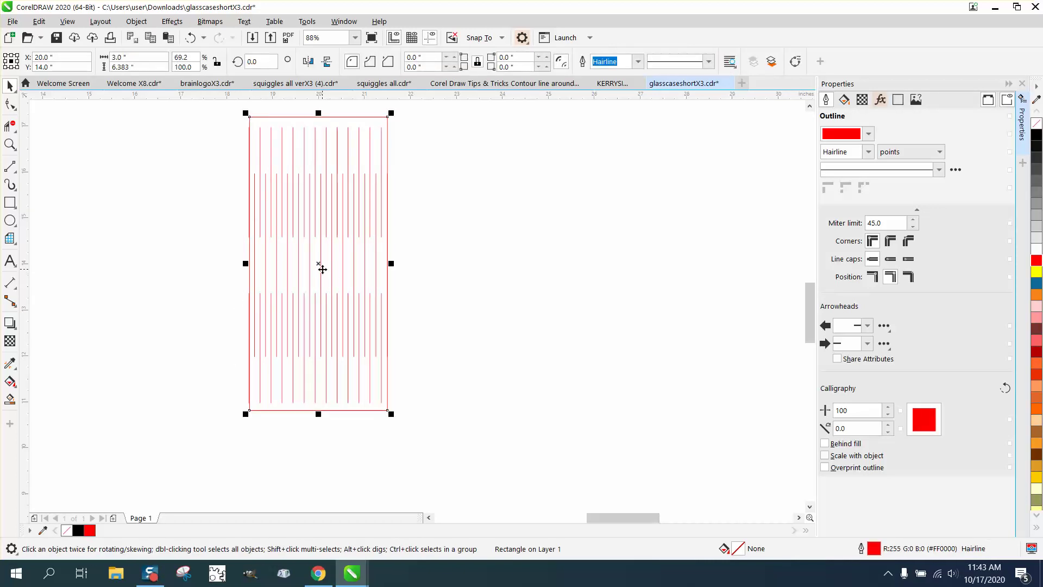
key("Right")
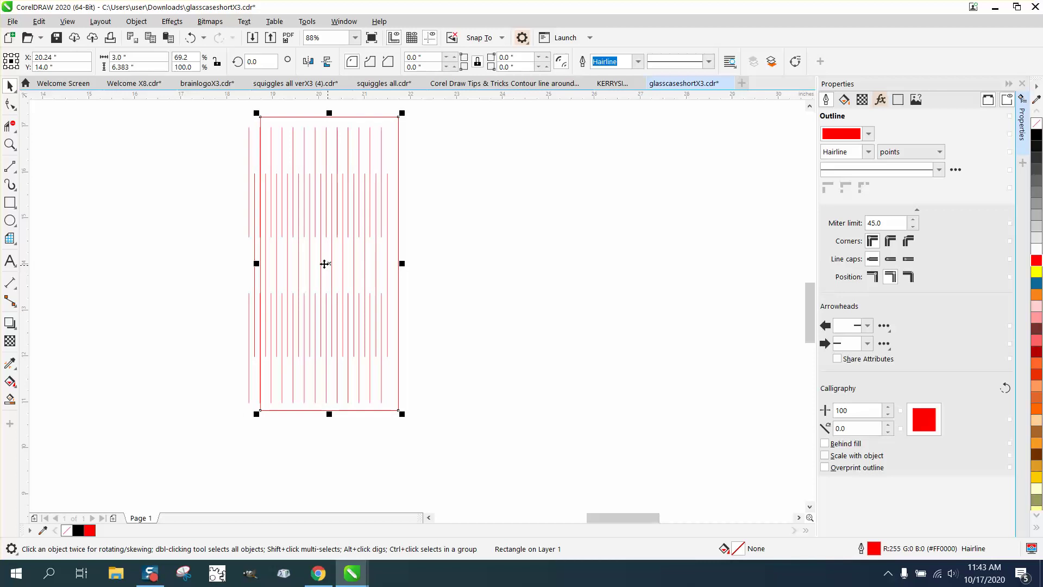
Delete the two outermost lines protruding left of the rectangle, and move the 3-inch-wide rectangle clear of the hinge pattern
left_click(249, 221)
key("Delete")
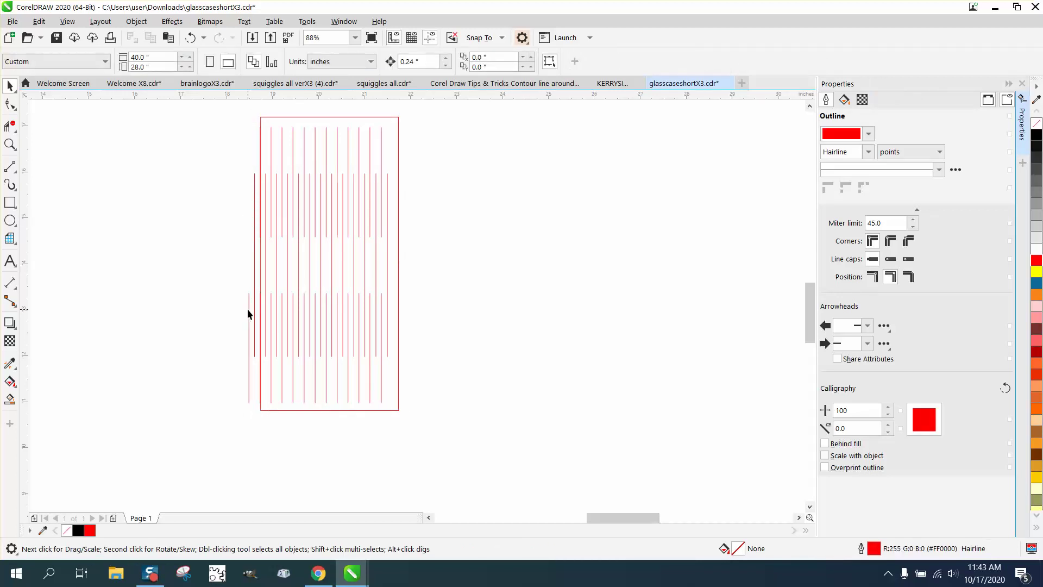
left_click_drag(399, 273, 770, 295)
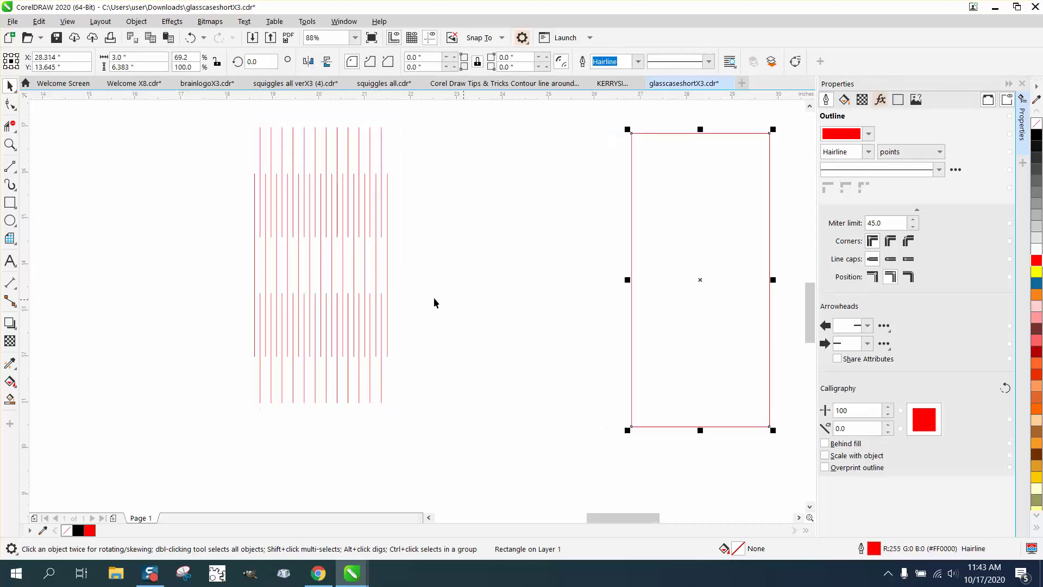
Dimension the hinge pattern's overall width between its leftmost and rightmost lines
left_click(16, 288)
left_click(38, 282)
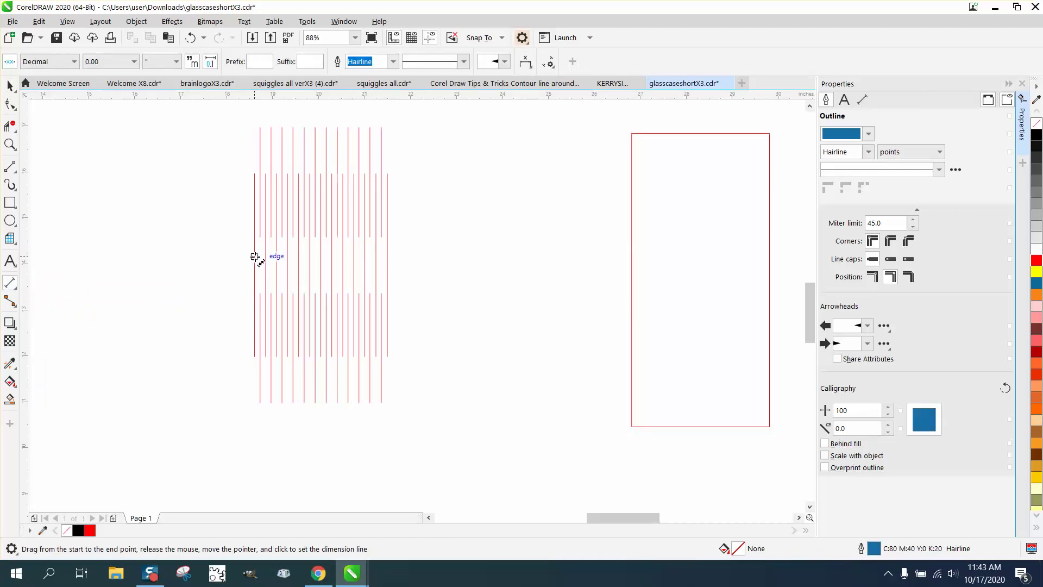
left_click_drag(255, 256, 389, 257)
left_click(389, 253)
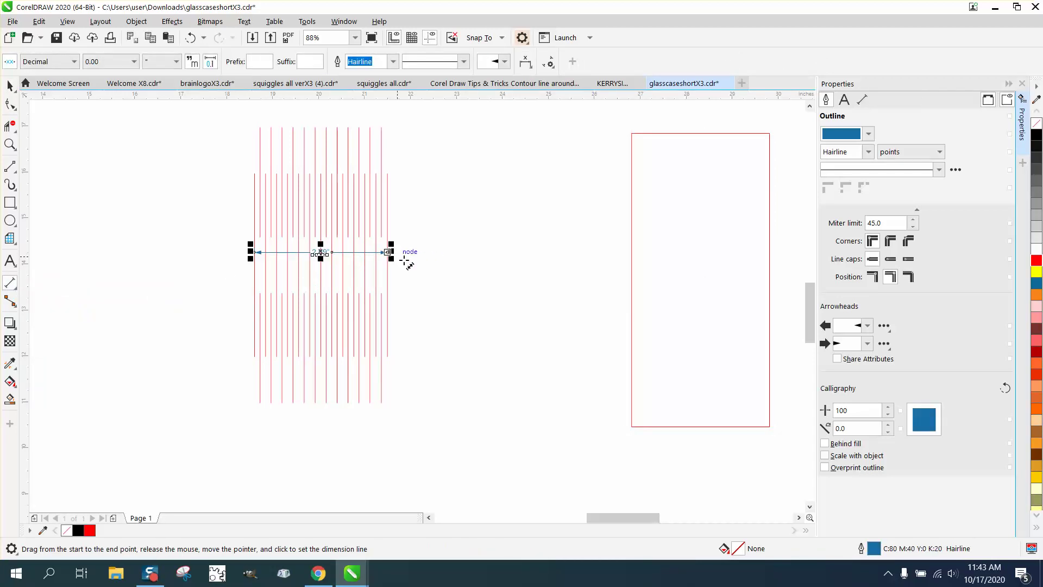
left_click(10, 144)
left_click(401, 275)
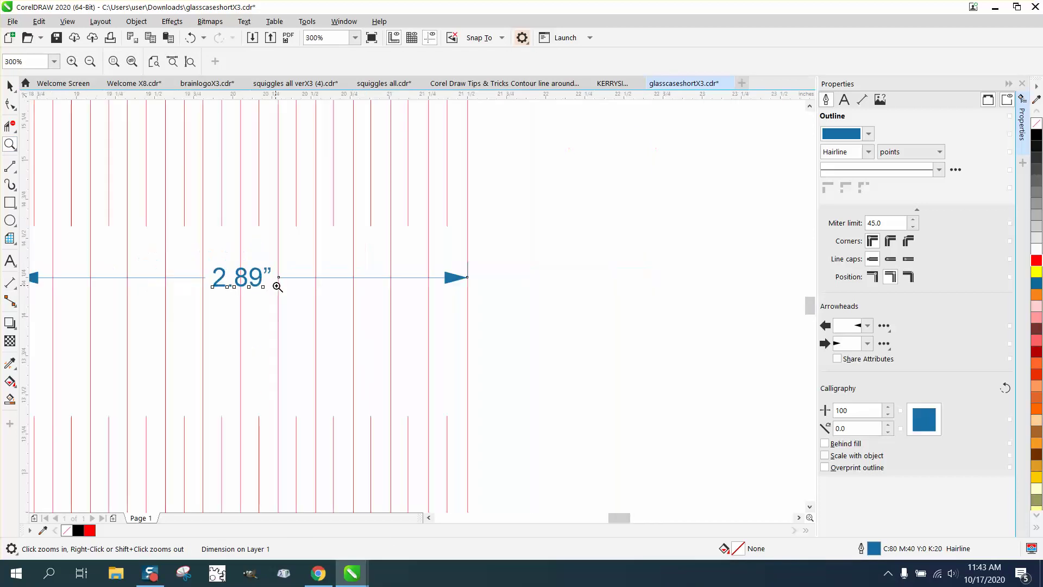
right_click(356, 301)
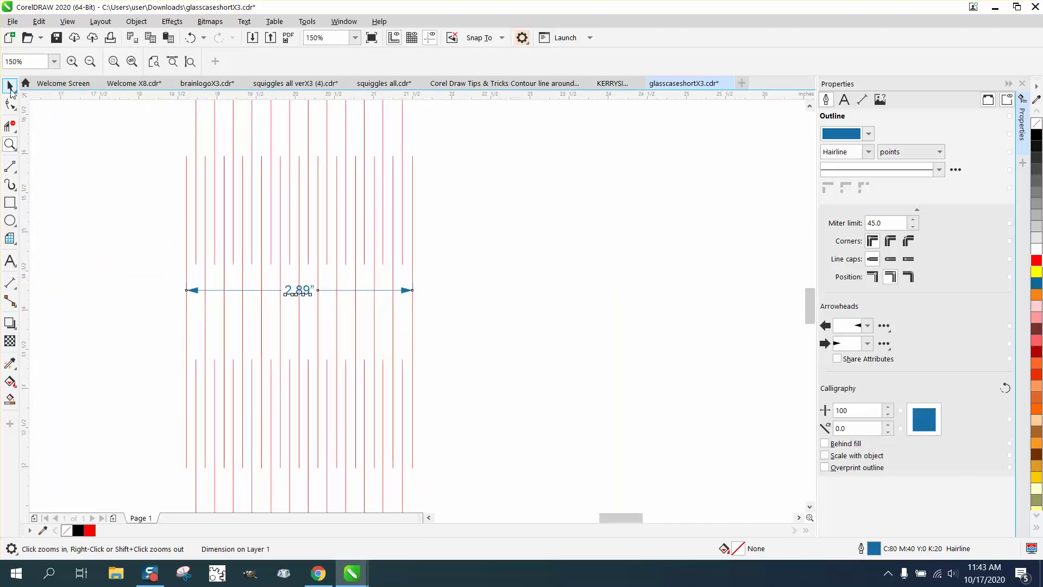
Delete the overall width dimension and centre the reference rectangle on the page over the hinge pattern
left_click(10, 86)
scroll(454, 314, "down", 2)
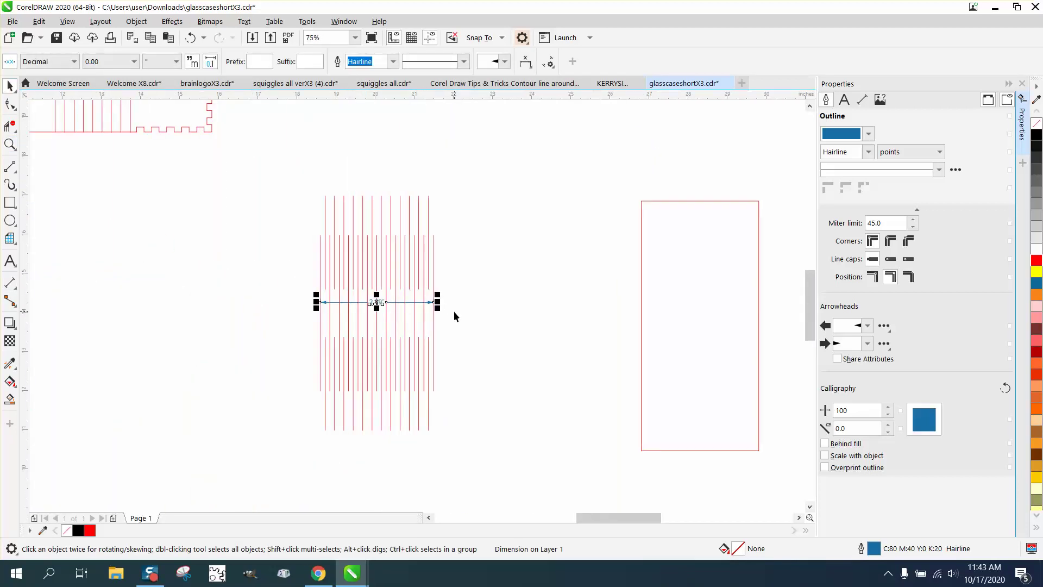
key("Delete")
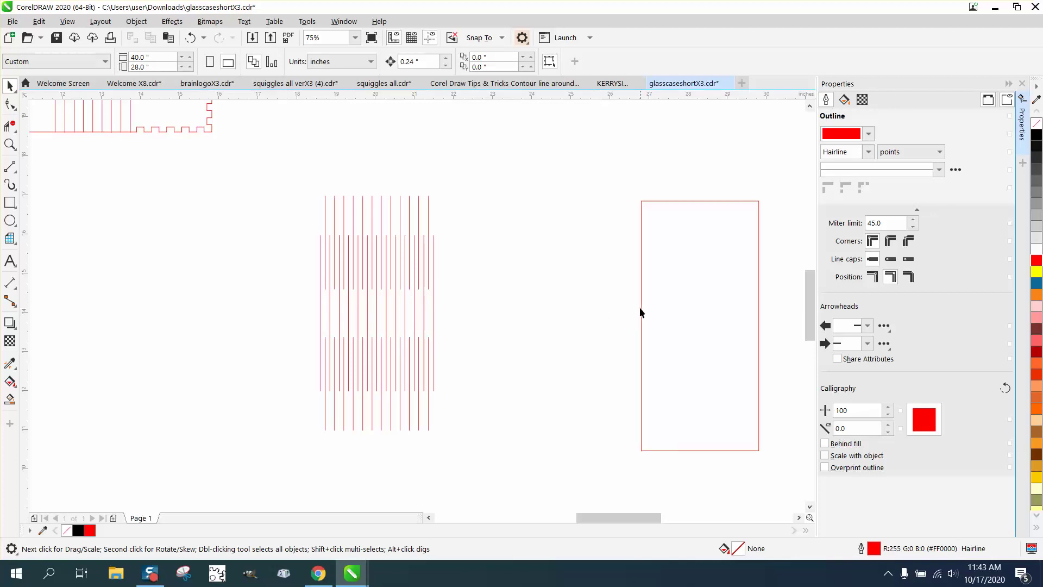
left_click(644, 308)
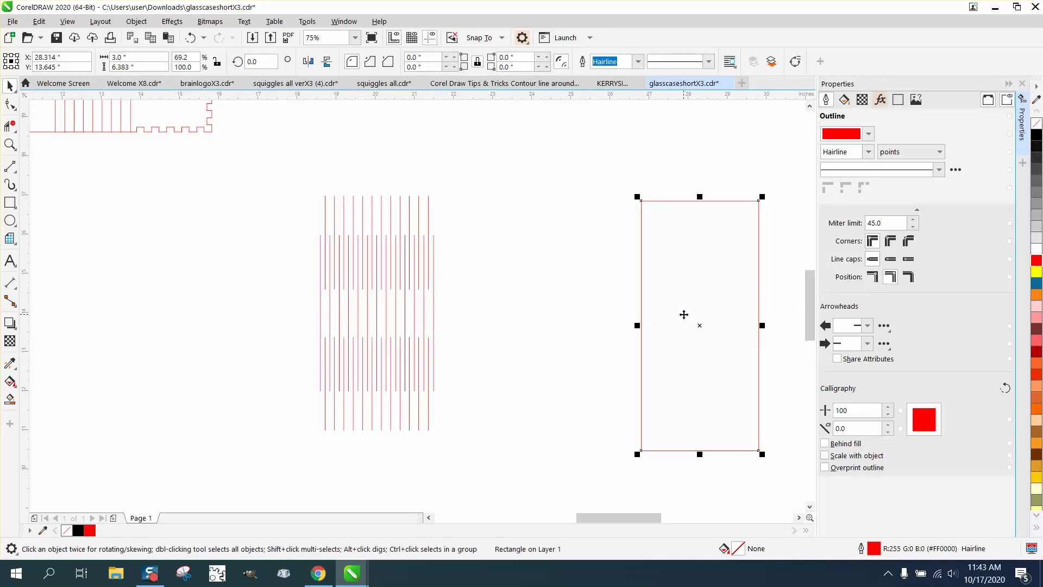
key("p")
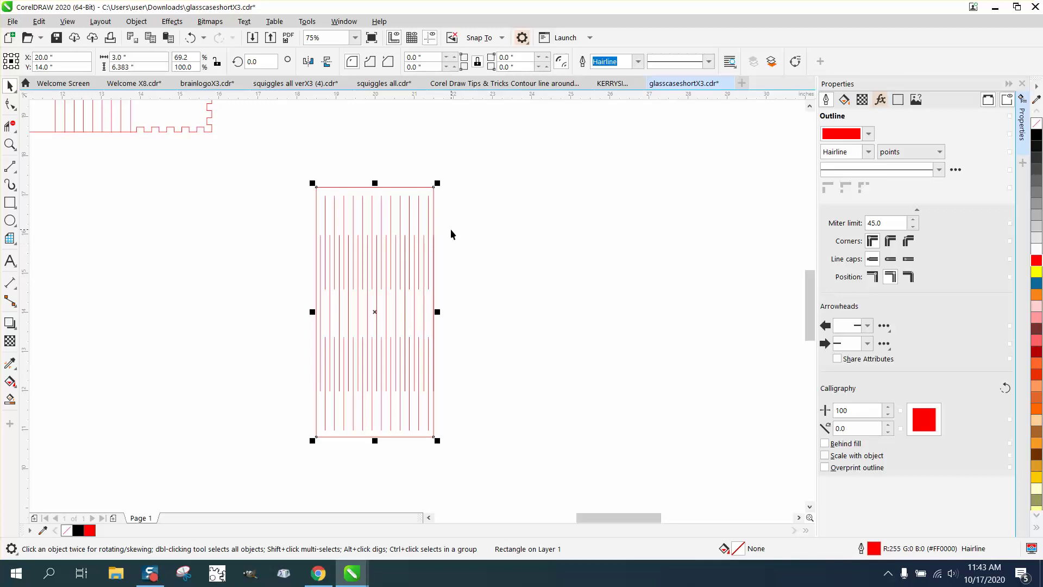
Move the reference rectangle to the right of the hinge pattern and set its height to 3 inches
left_click_drag(375, 310, 621, 317)
key("Tab")
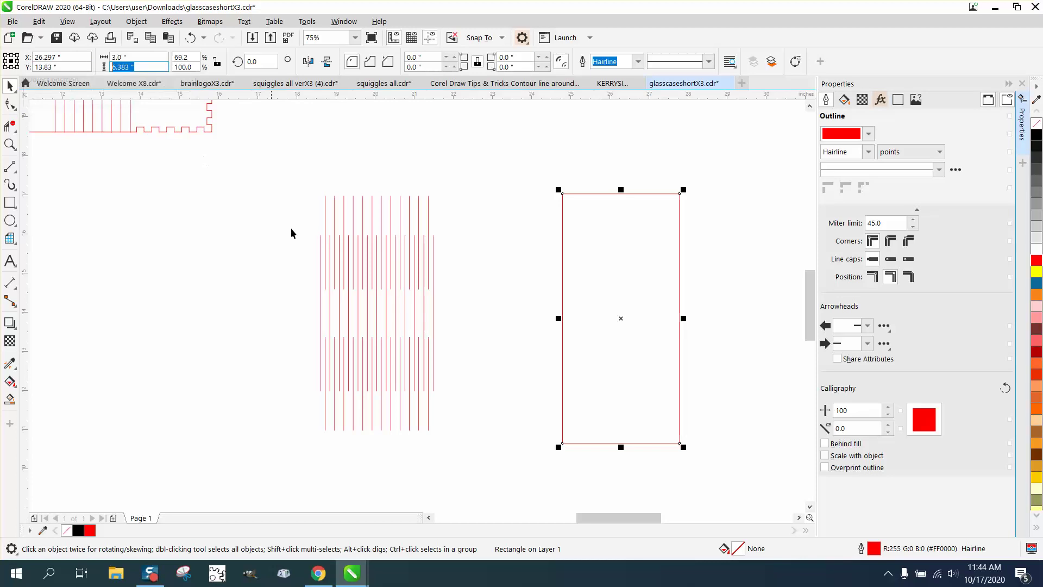
left_click(369, 270)
left_click_drag(410, 352, 510, 459)
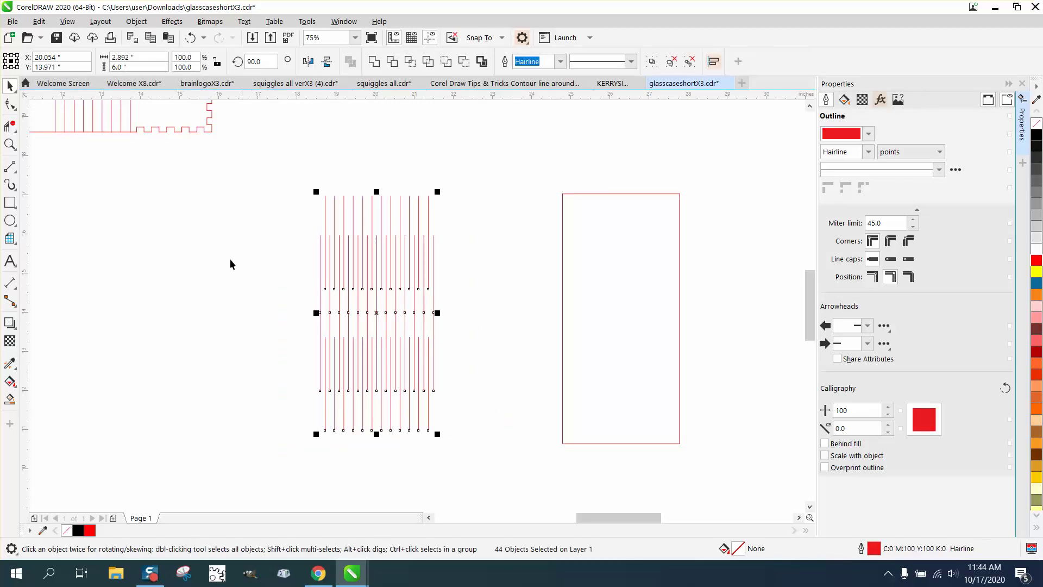
left_click(568, 272)
key("Tab")
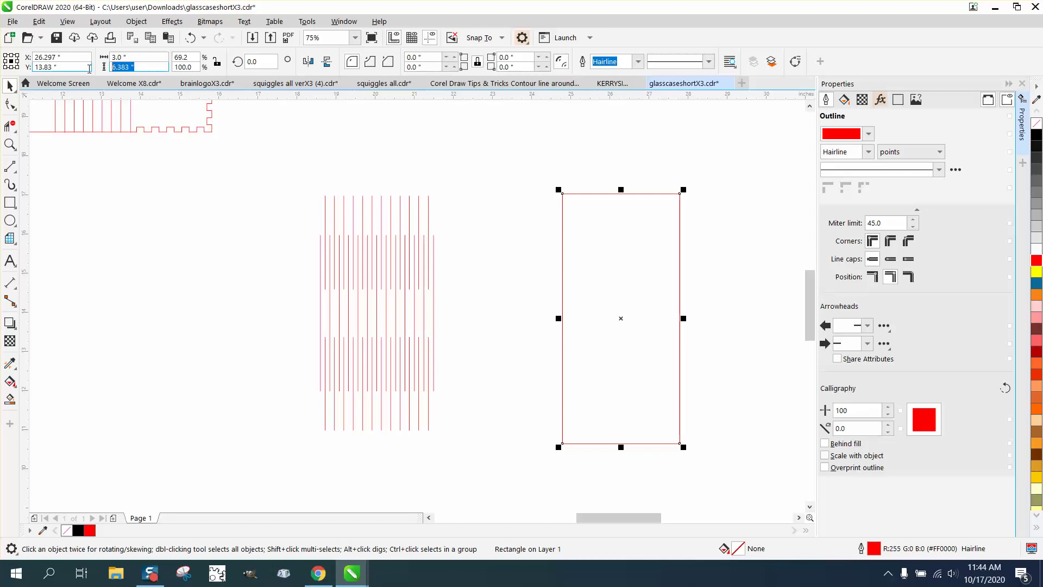
type("3")
key("Return")
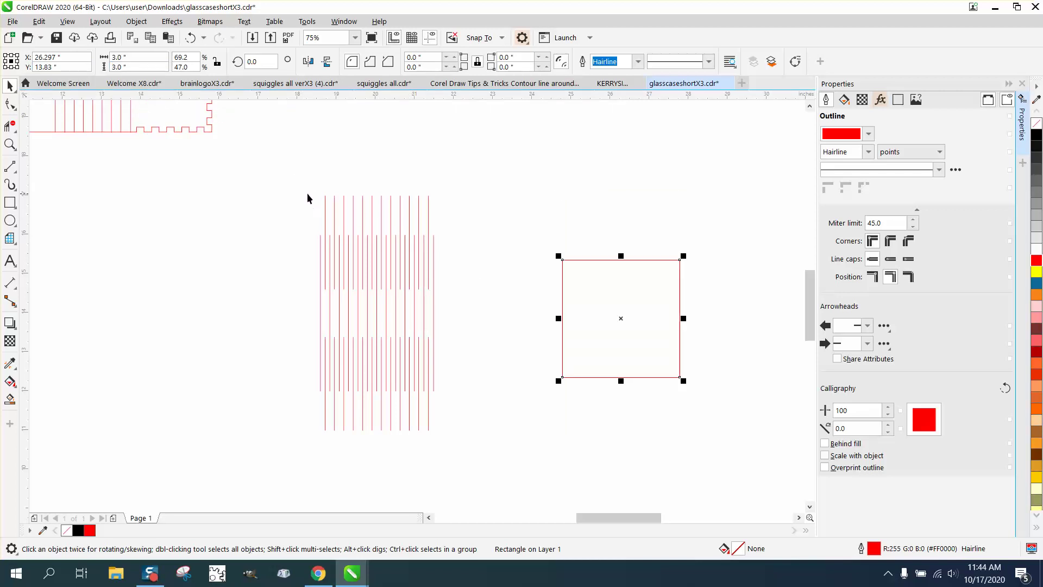
Group the 44 lines of the hinge pattern
left_click_drag(297, 171, 504, 464)
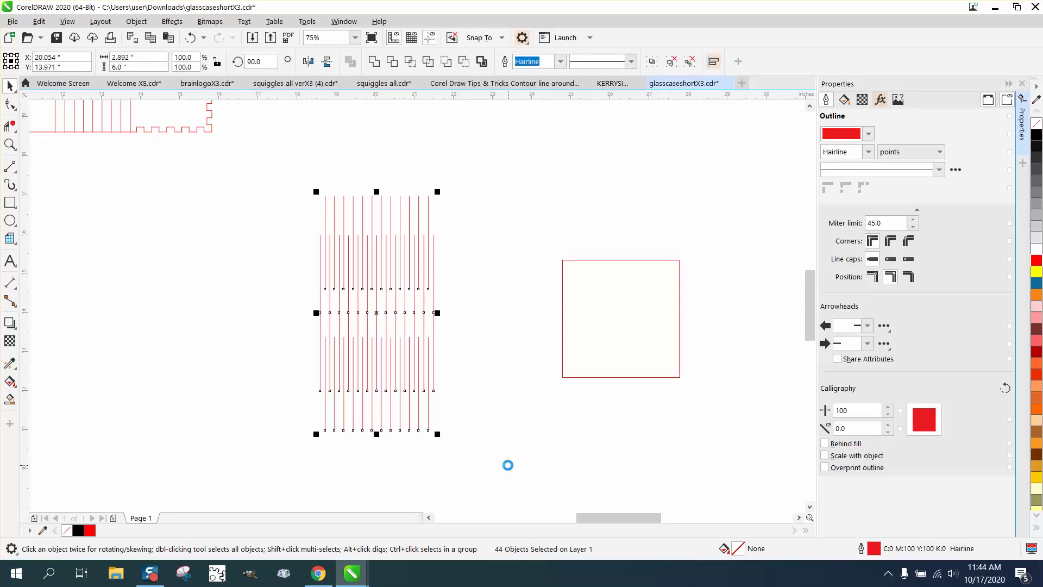
key("ctrl+g")
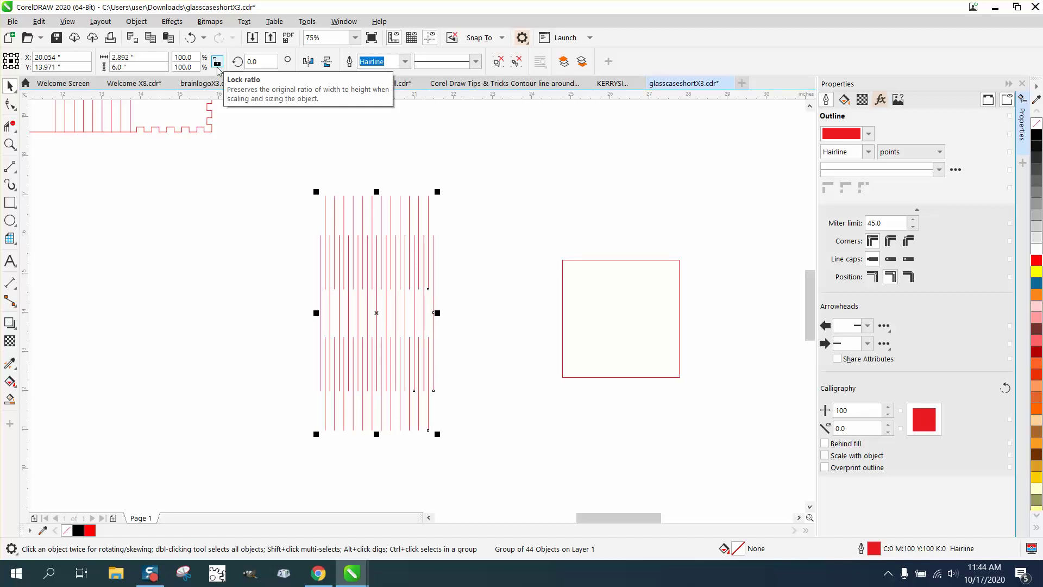
Try a height of 3 inches on the grouped hinge pattern and undo the change
left_click_drag(130, 68, 63, 68)
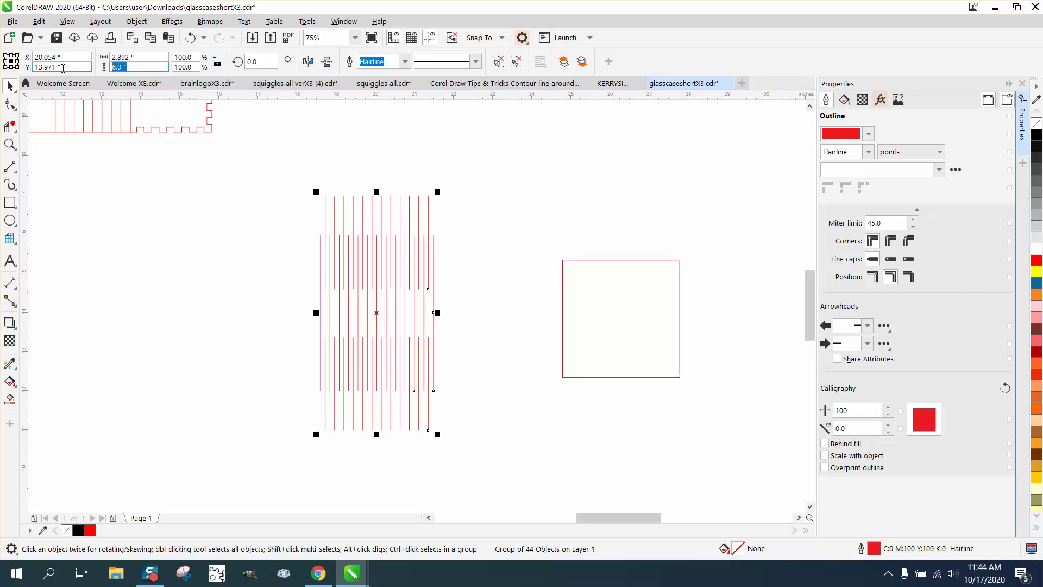
type("3")
key("Return")
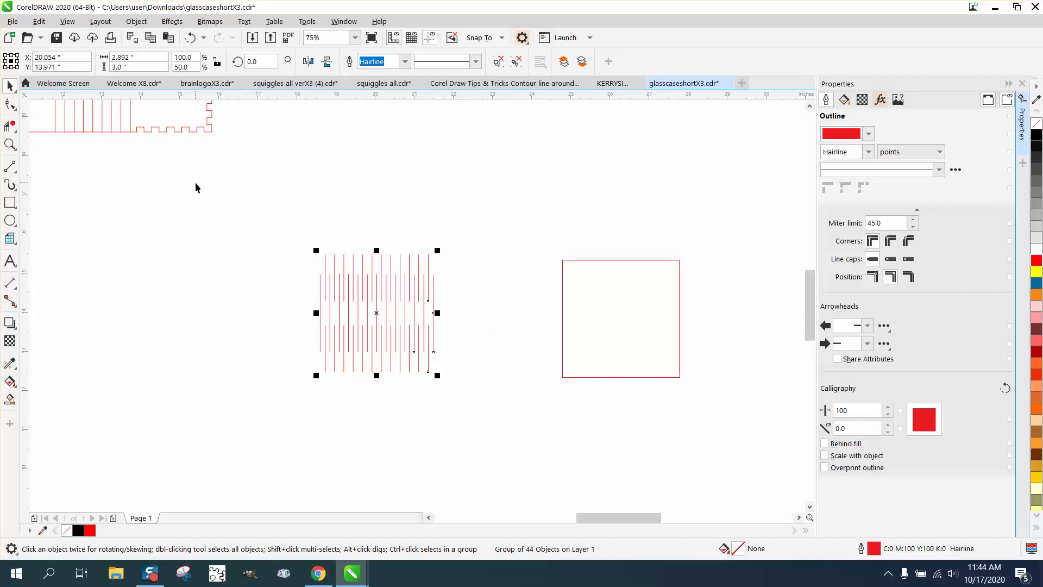
left_click(191, 39)
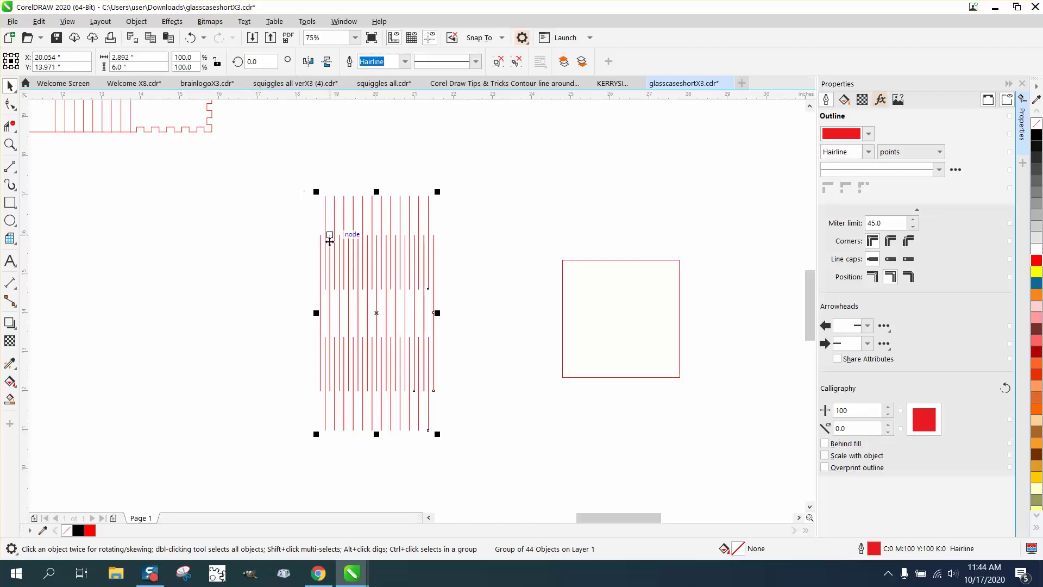
Place a copy of the grouped hinge pattern to its left, and set the original group's height to 3 inches
left_click_drag(373, 307, 203, 286)
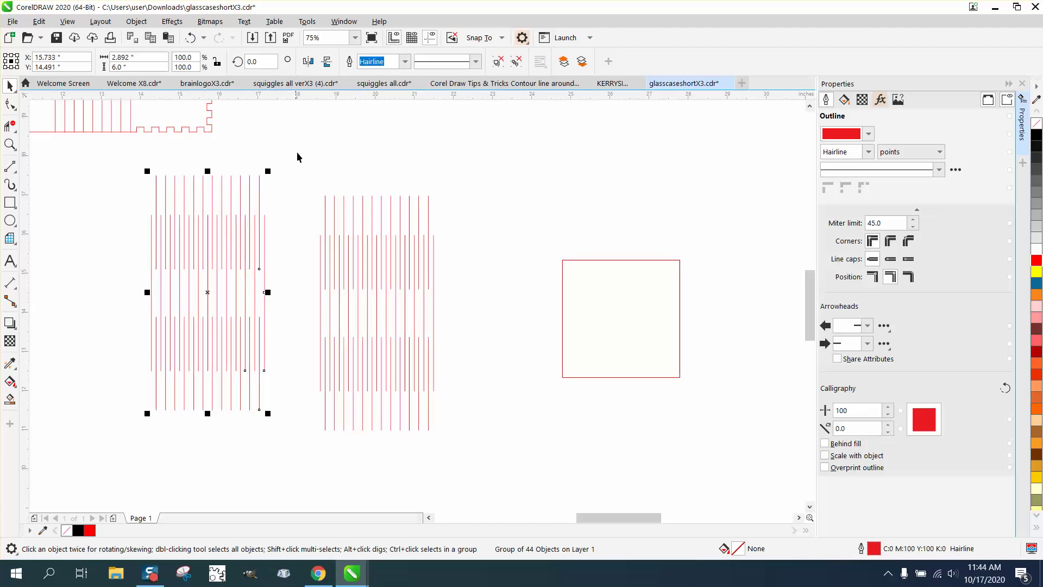
left_click_drag(297, 157, 559, 457)
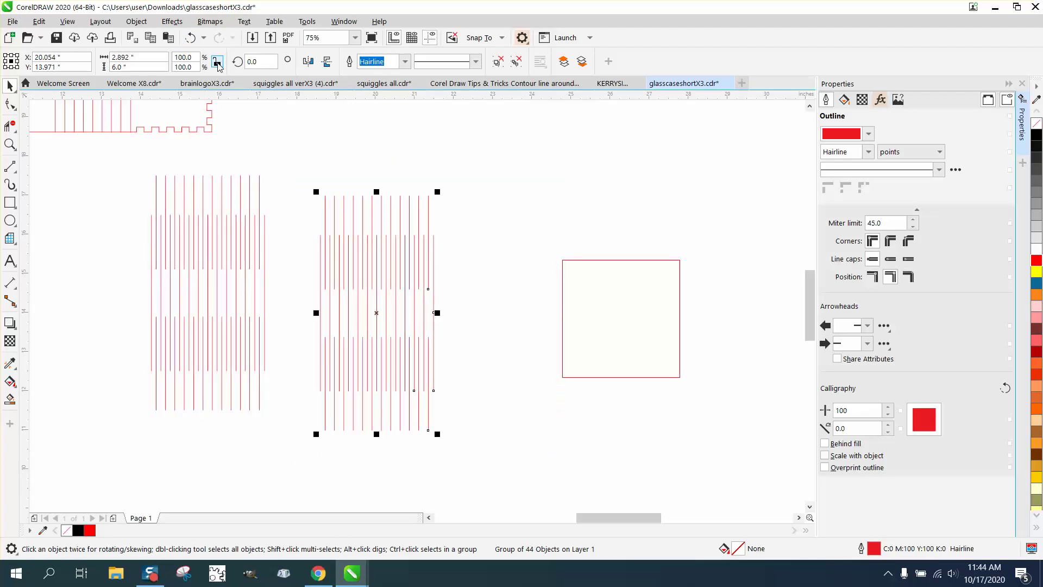
left_click_drag(131, 67, 83, 67)
type("3")
key("Return")
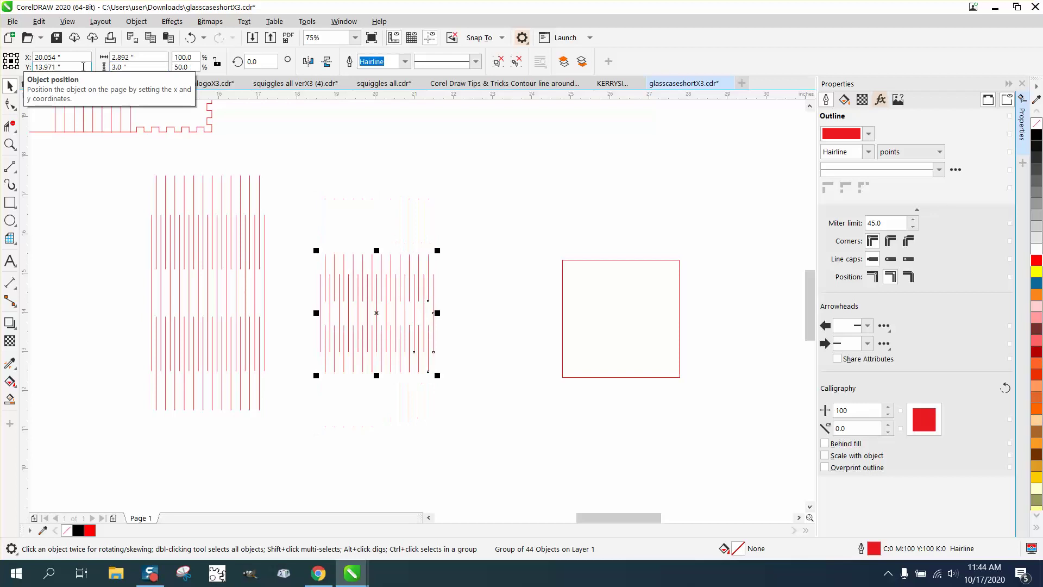
Move the full-height hinge pattern right beside the shortened one for comparison
mouse_move(224, 282)
left_mouse_down()
mouse_move(289, 324)
mouse_move(226, 298)
left_mouse_up()
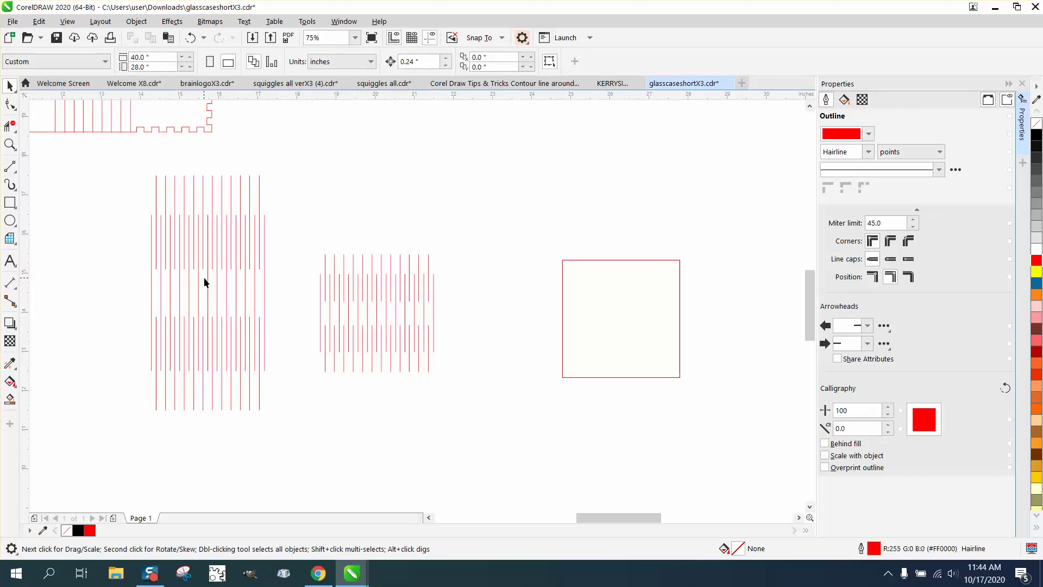
left_click_drag(205, 280, 257, 309)
left_click(10, 144)
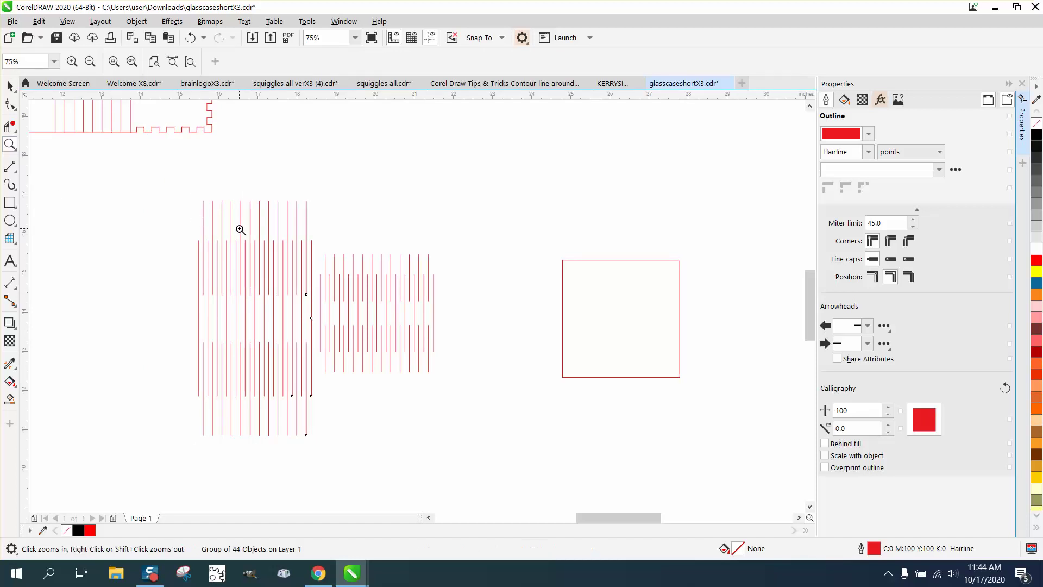
left_click_drag(186, 231, 594, 452)
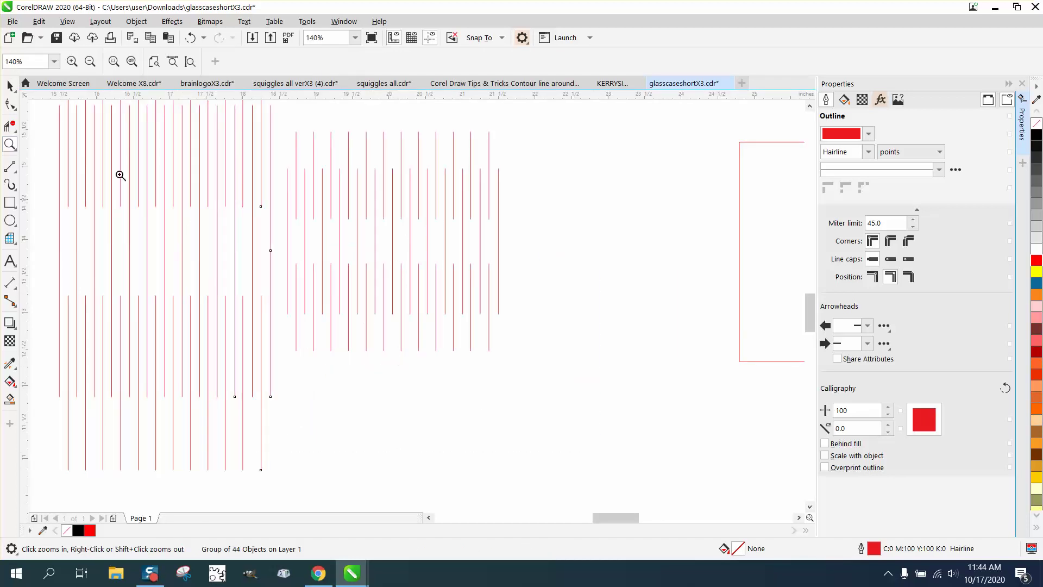
Centre the 3-inch square on the page over the shortened pattern, and move the full-height pattern well away to the left
left_click(9, 86)
left_click(741, 274)
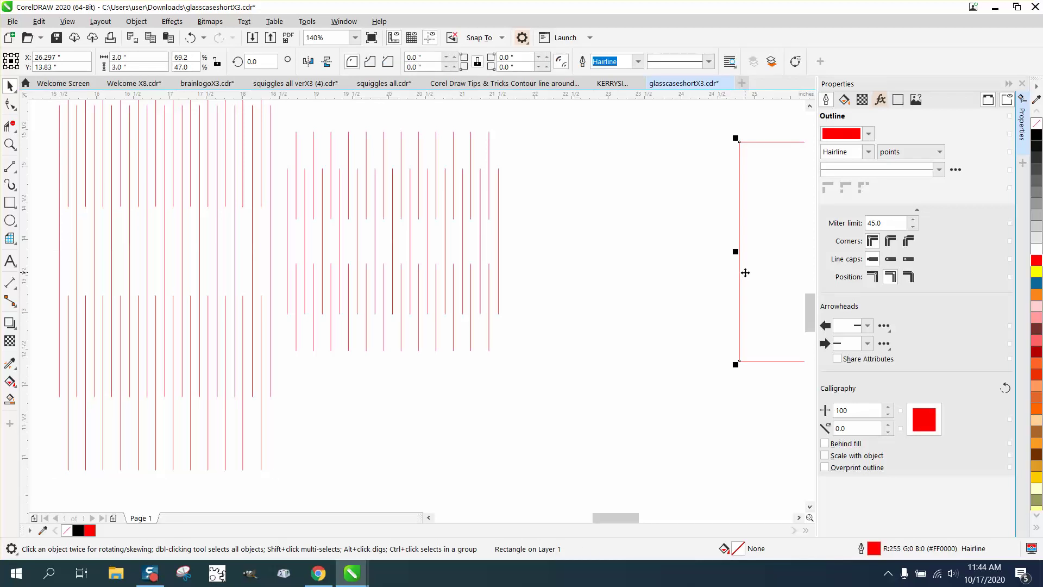
key("p")
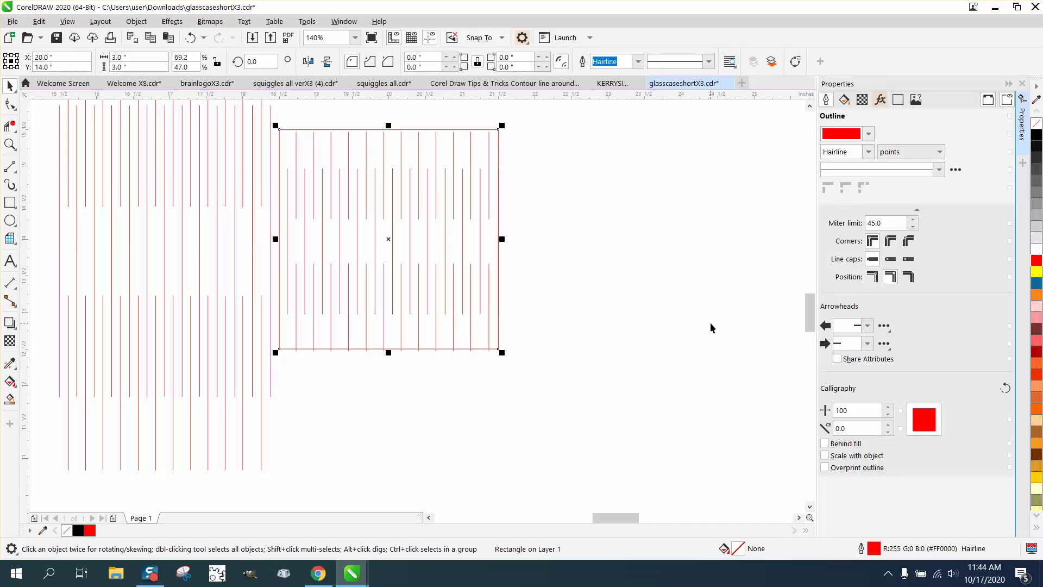
scroll(709, 322, "down", 3)
left_click(333, 271)
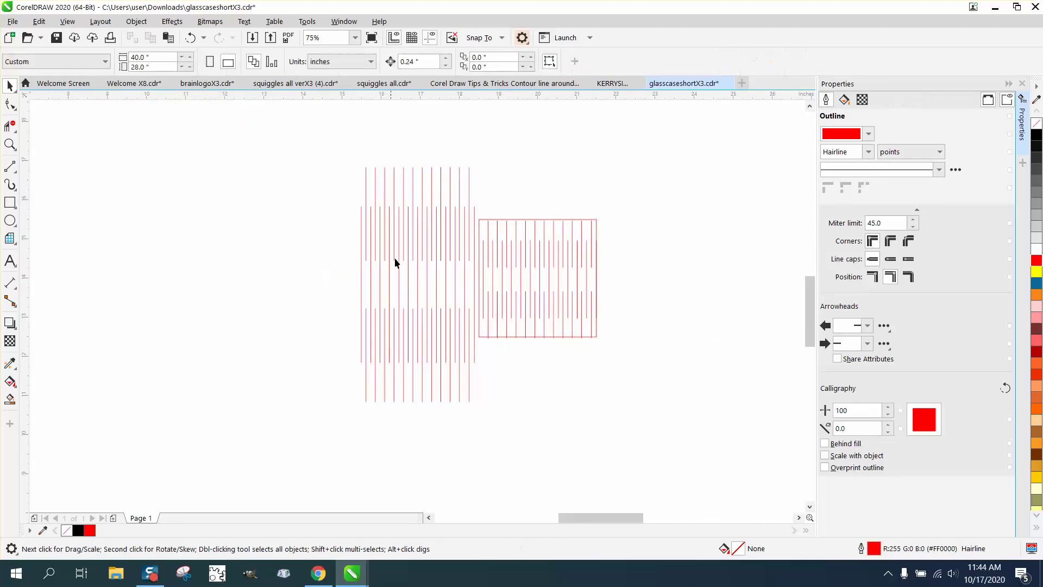
left_click_drag(394, 260, 211, 253)
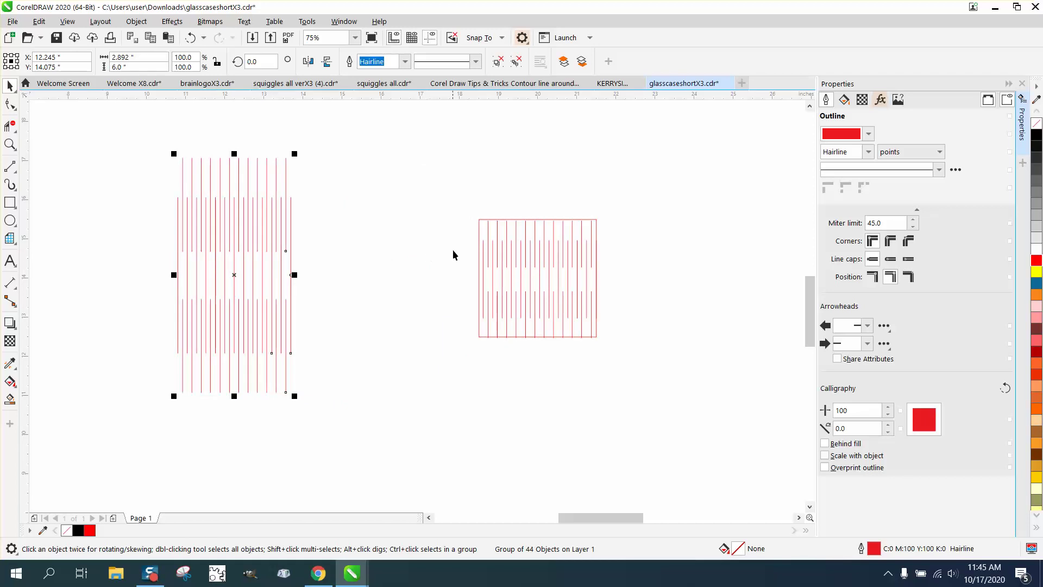
left_click(478, 244)
Examine the tall glasses case's end panels, arcs and hinge panel edges
scroll(513, 286, "down", 5)
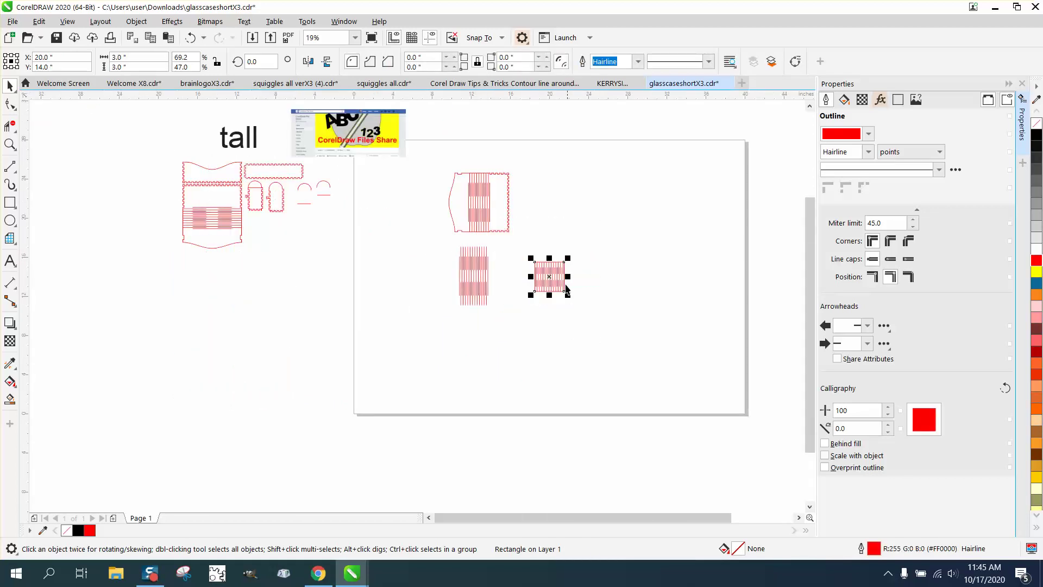
left_click(18, 143)
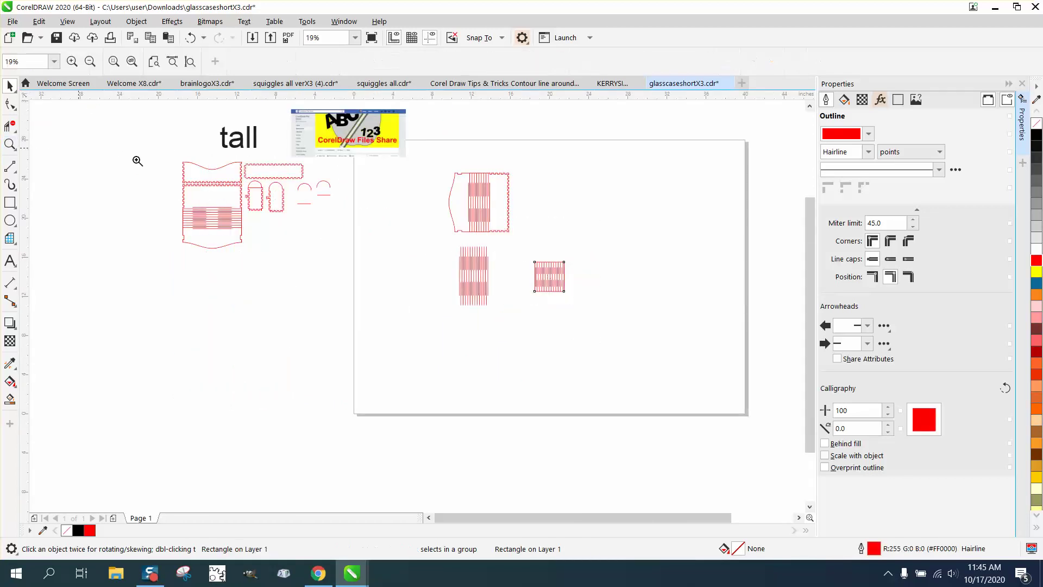
left_click_drag(180, 147, 381, 264)
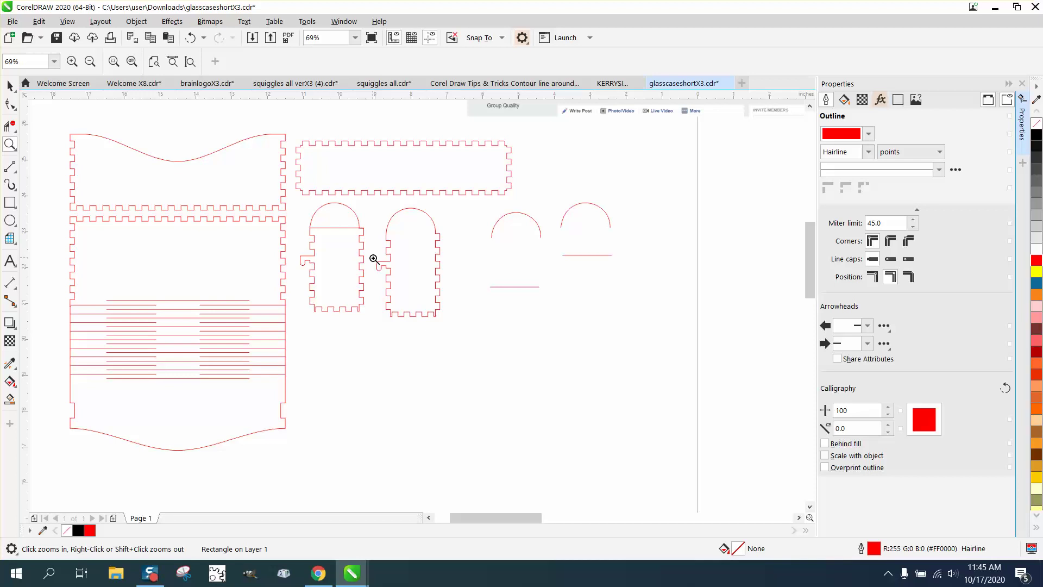
scroll(401, 281, "up", 5)
scroll(352, 266, "down", 2)
scroll(288, 311, "down", 2)
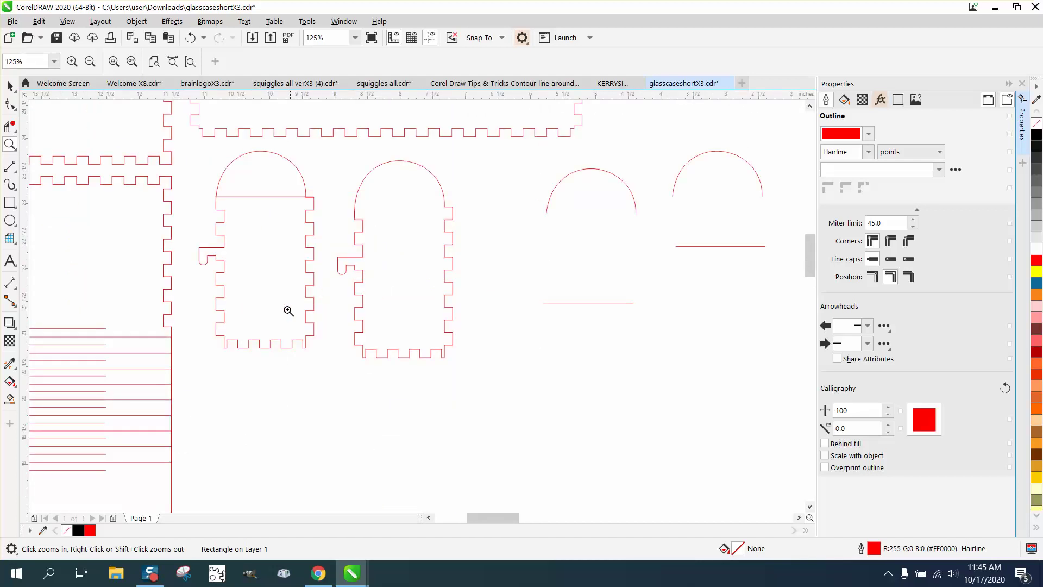
scroll(217, 305, "down", 2)
left_click_drag(199, 349, 242, 386)
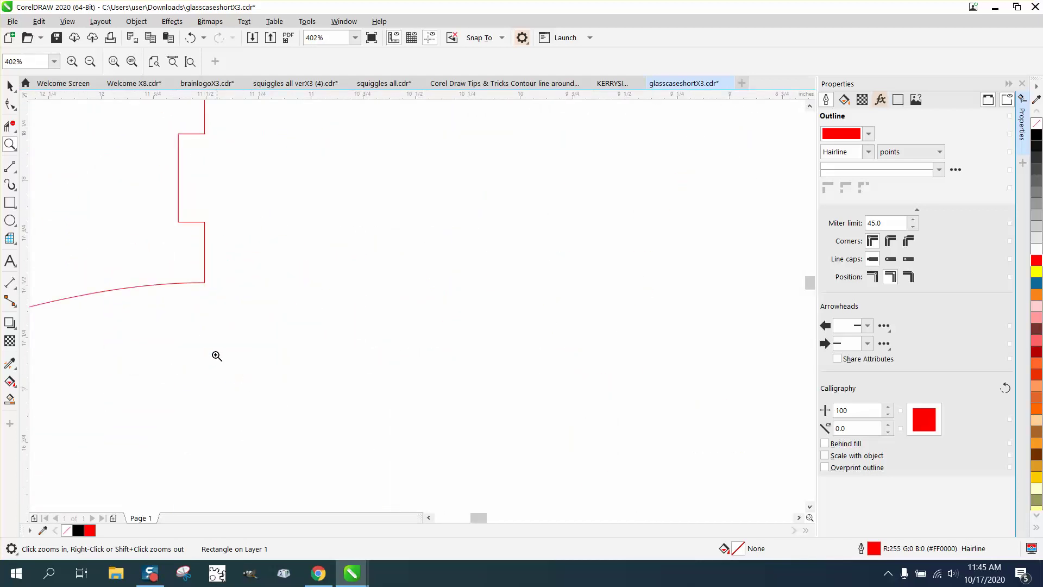
Close the object properties to free up drawing space around the hinge panel and the two line patterns
scroll(301, 298, "down", 6)
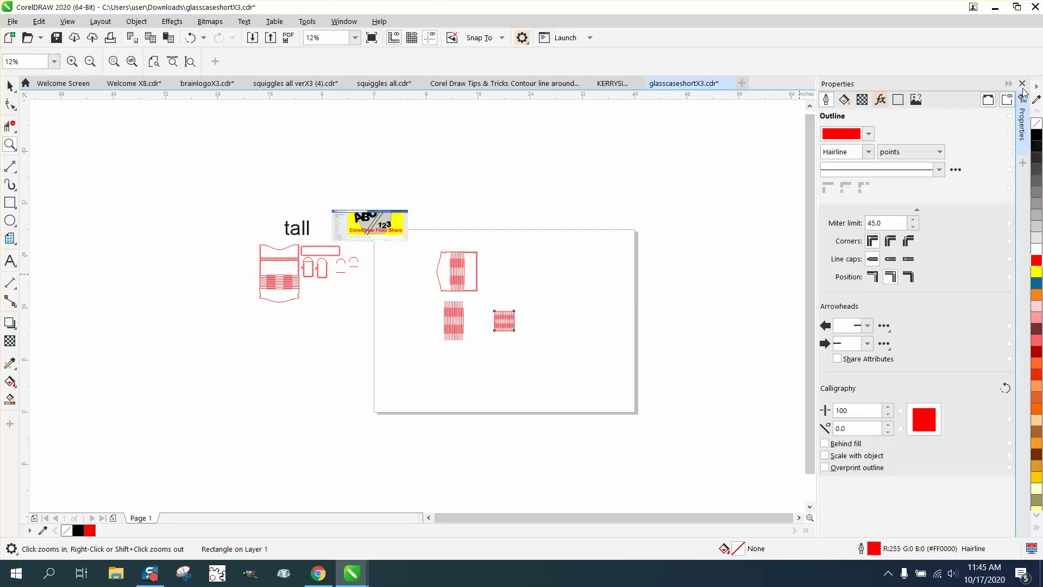
left_click(1022, 83)
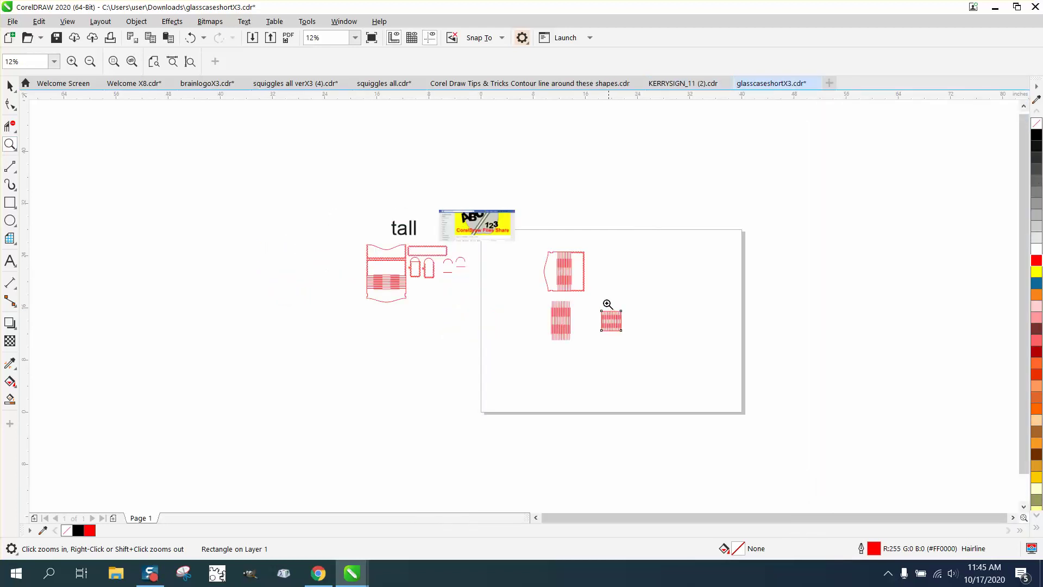
left_click_drag(530, 256, 661, 356)
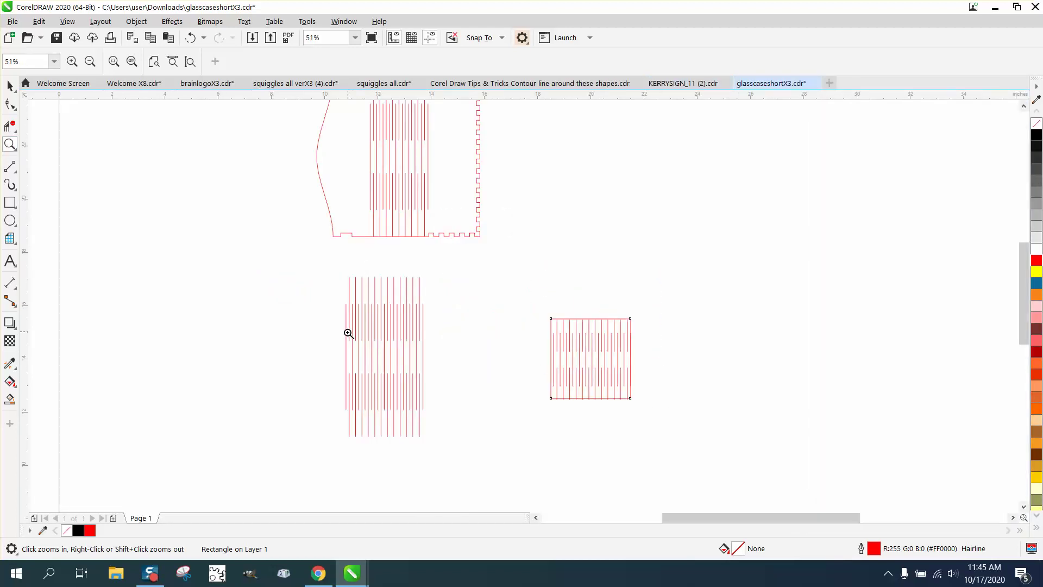